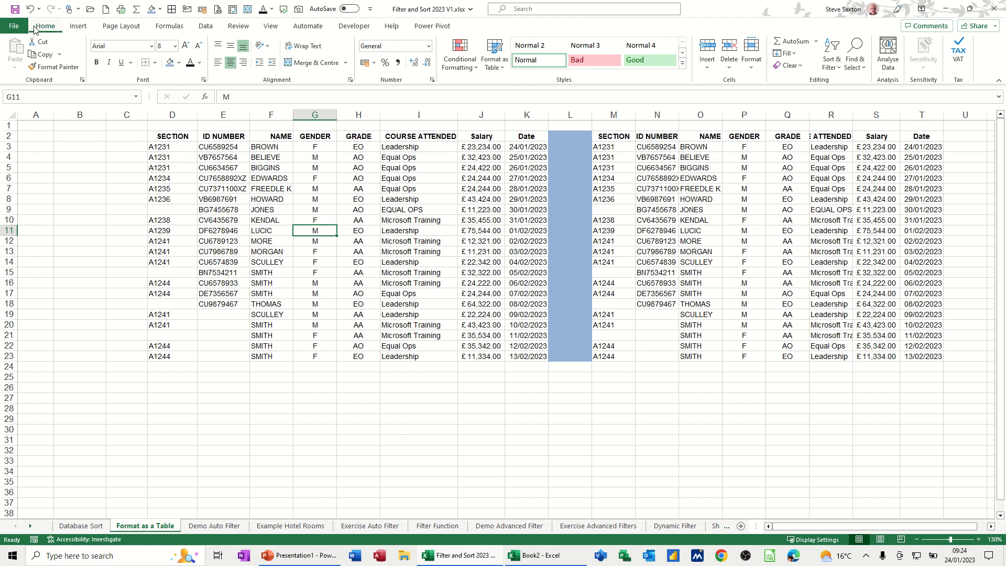
Format the data range D2:K23 as a table with headers, using a red Medium table style
left_click(501, 71)
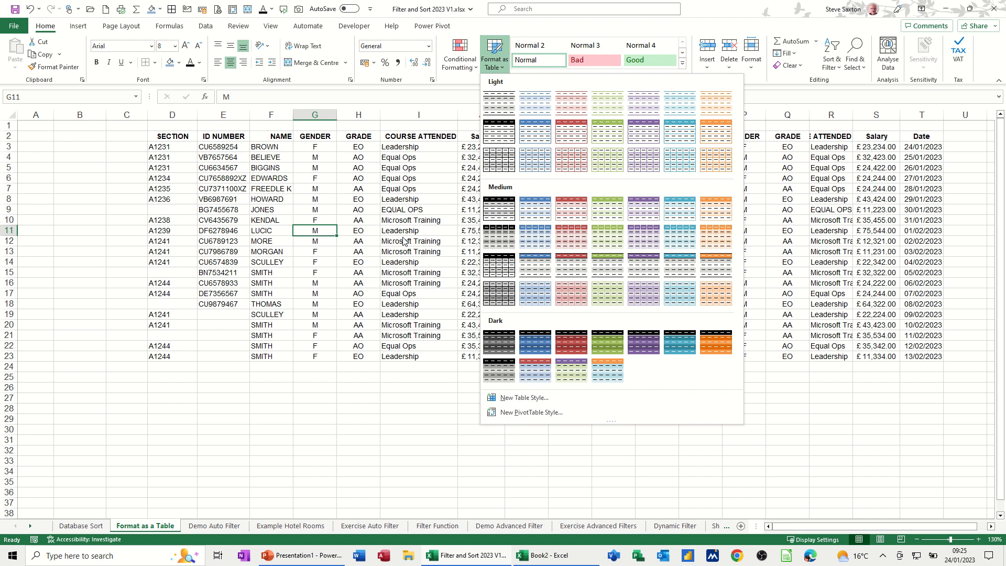
left_click(570, 213)
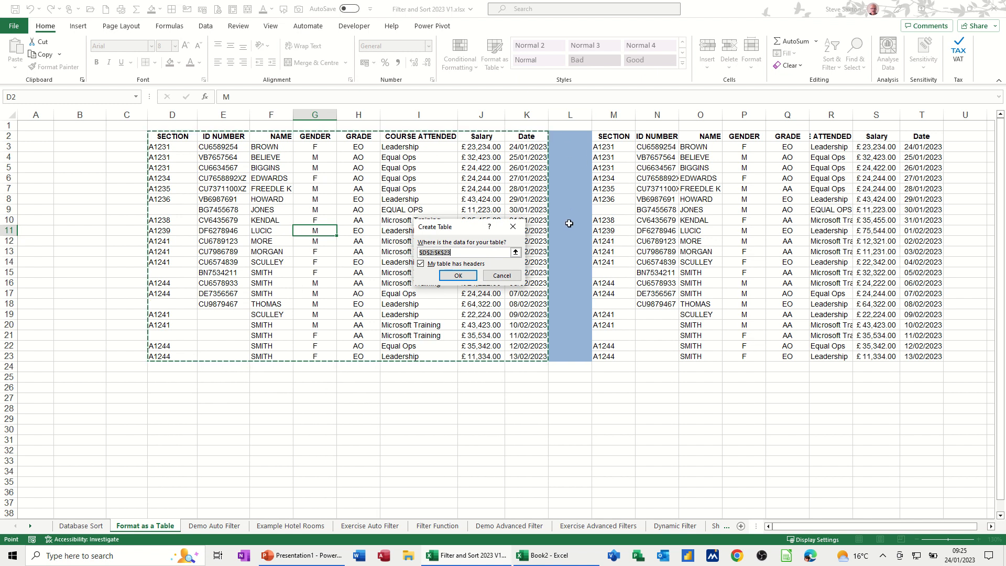
left_click(452, 276)
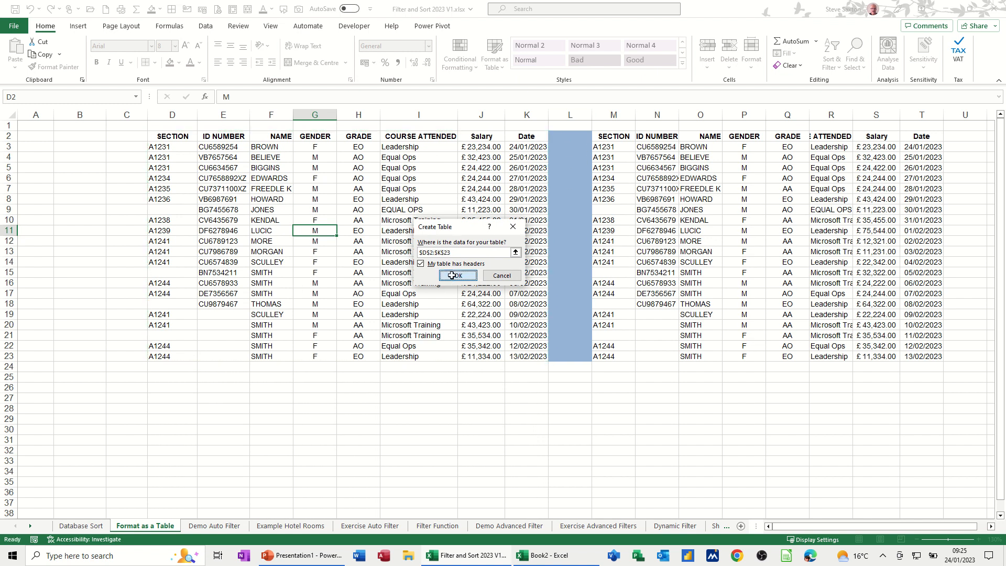
left_click(358, 199)
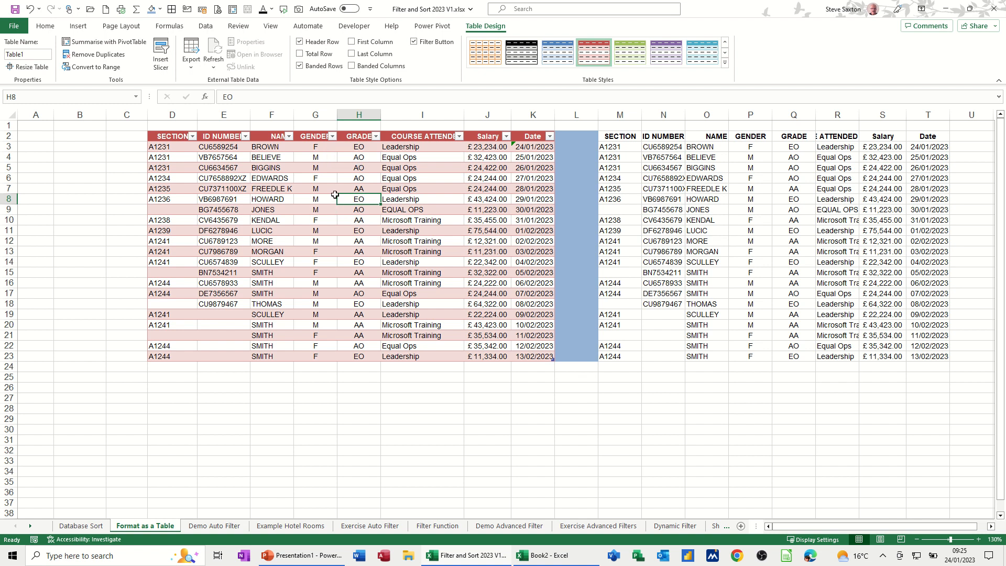
Examine the filter buttons on the new table's headers and check the Filter command's state
left_click(333, 139)
left_click(332, 137)
left_click(375, 137)
left_click(375, 138)
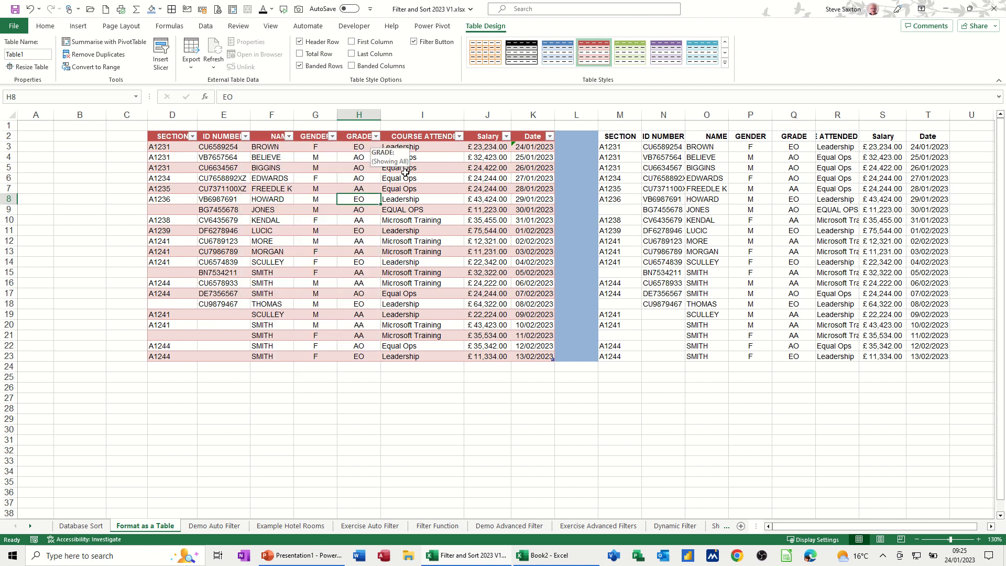
left_click(404, 177)
left_click(206, 27)
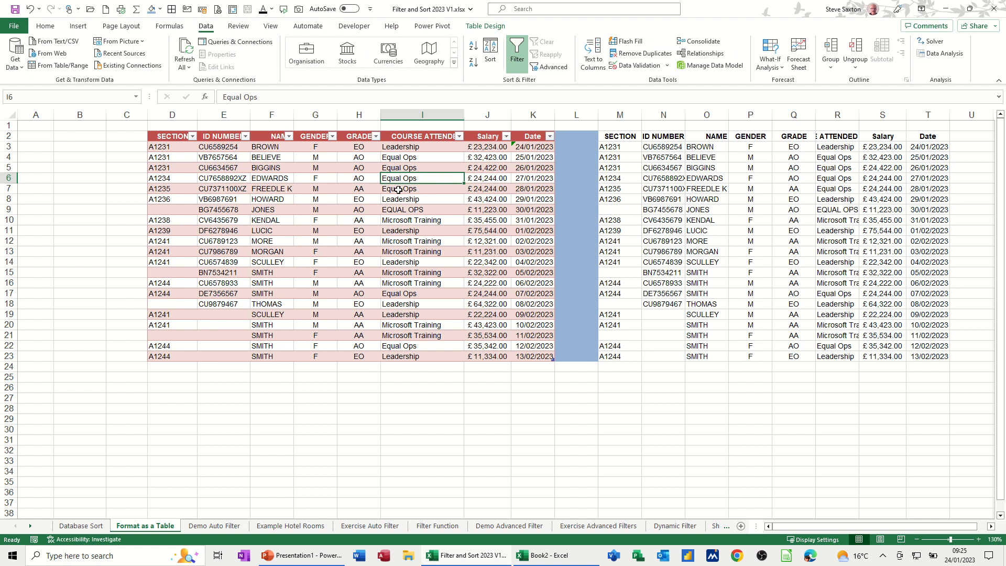
Insert GRADE and COURSE ATTENDED slicers for the table and stack them over blank columns A to C, with COURSE ATTENDED above GRADE
left_click(485, 26)
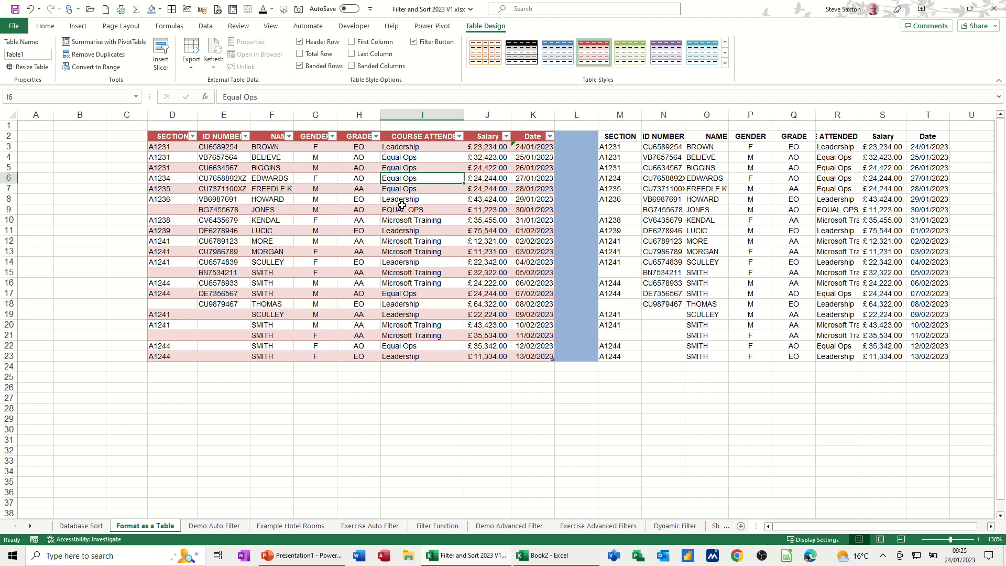
left_click(161, 53)
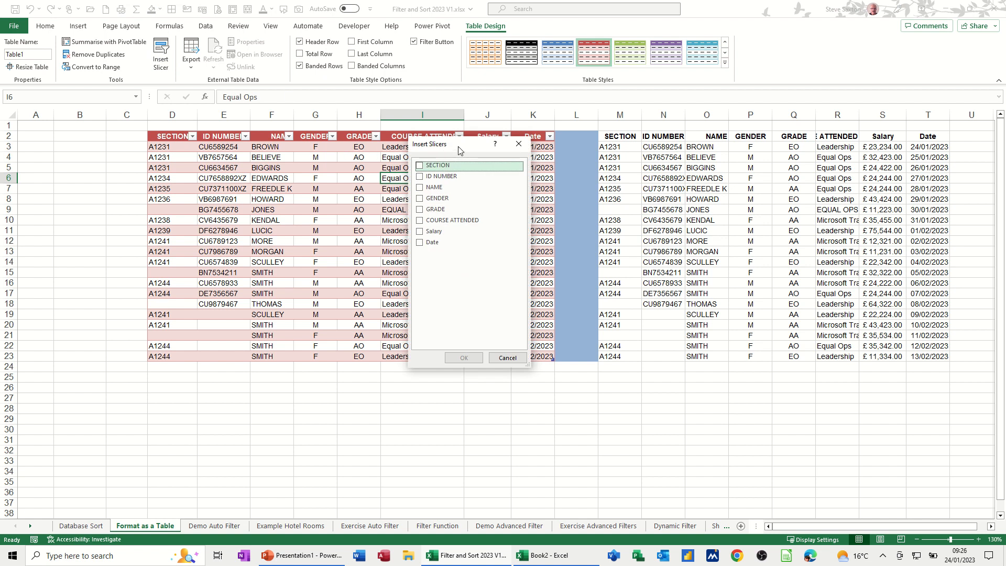
left_click_drag(459, 150, 369, 168)
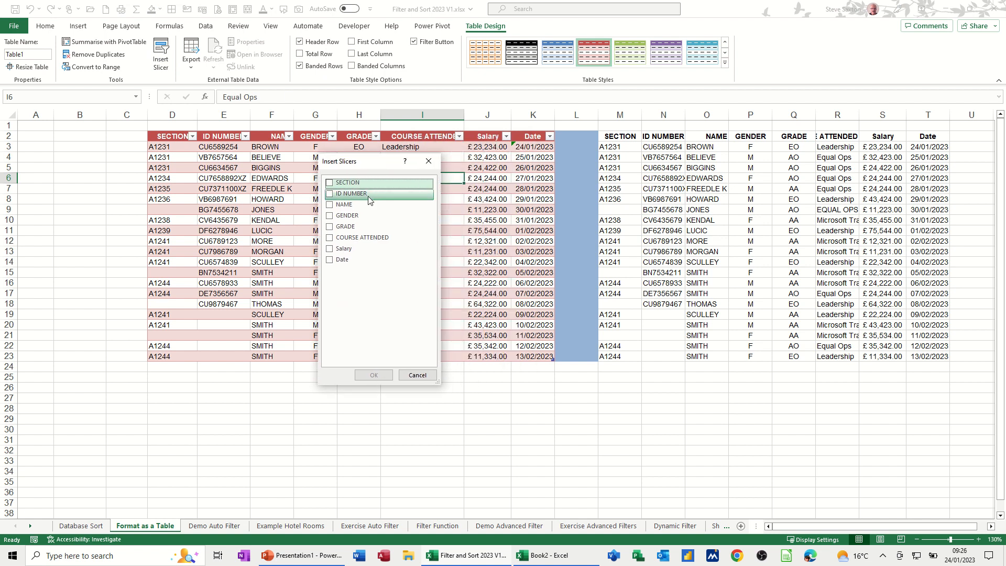
left_click(329, 229)
left_click(330, 238)
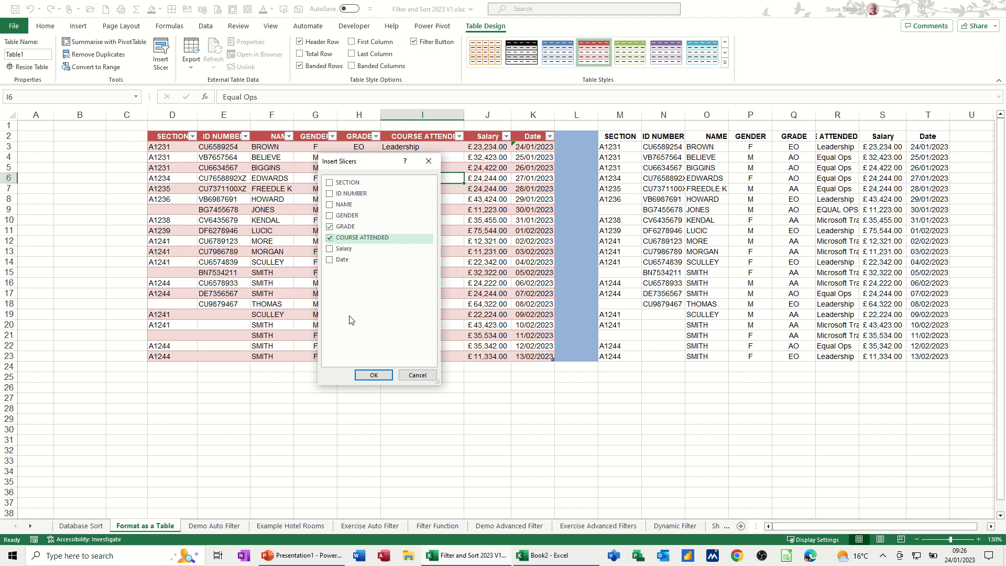
left_click(373, 374)
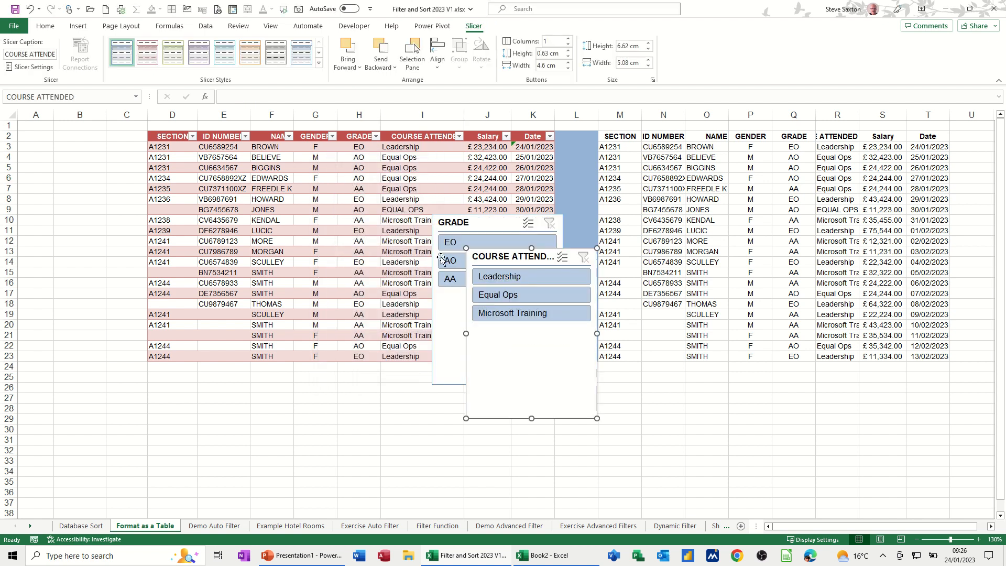
left_click_drag(493, 259, 46, 141)
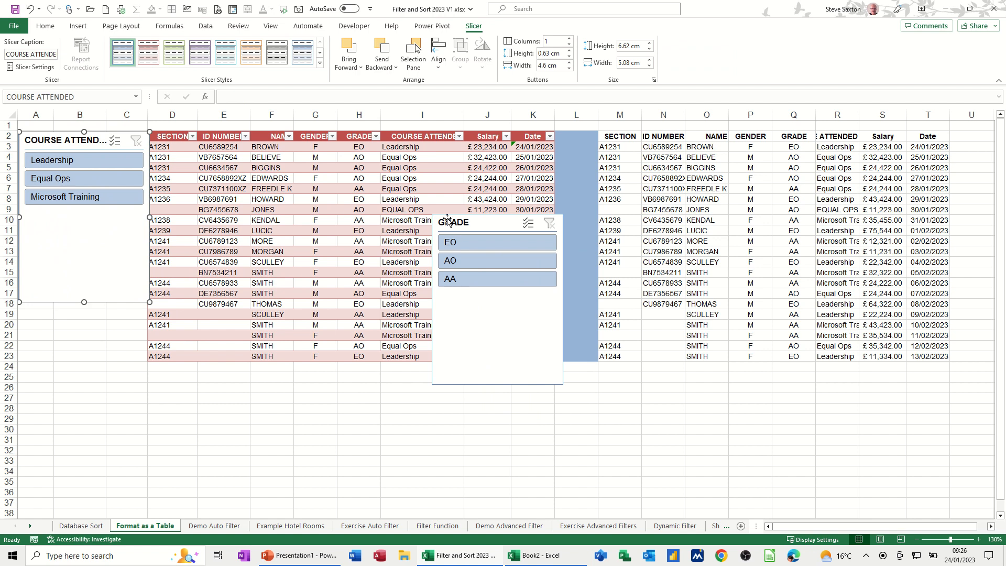
left_click_drag(461, 222, 46, 313)
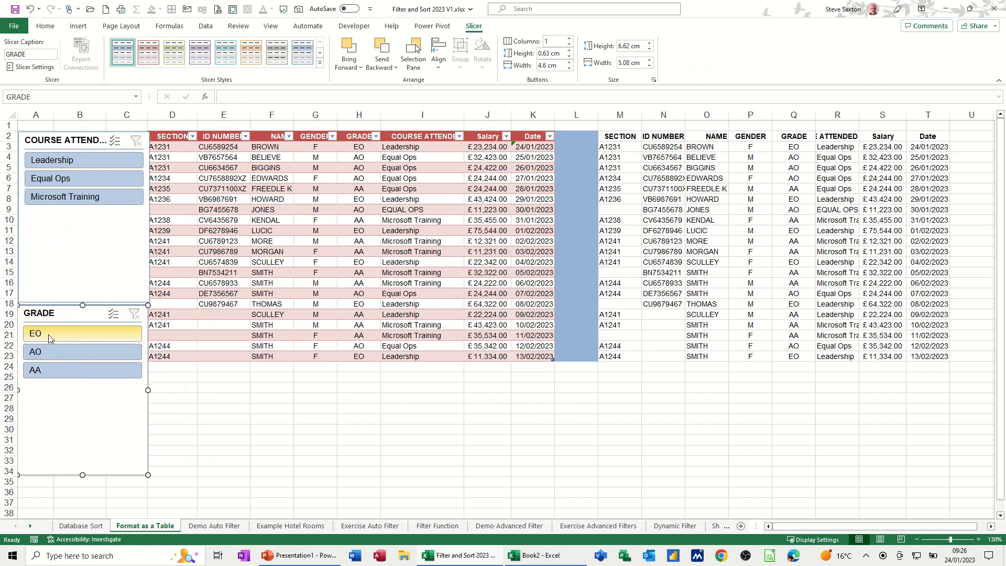
Filter the table to grade EO with the GRADE slicer and clear that filter
left_click(42, 338)
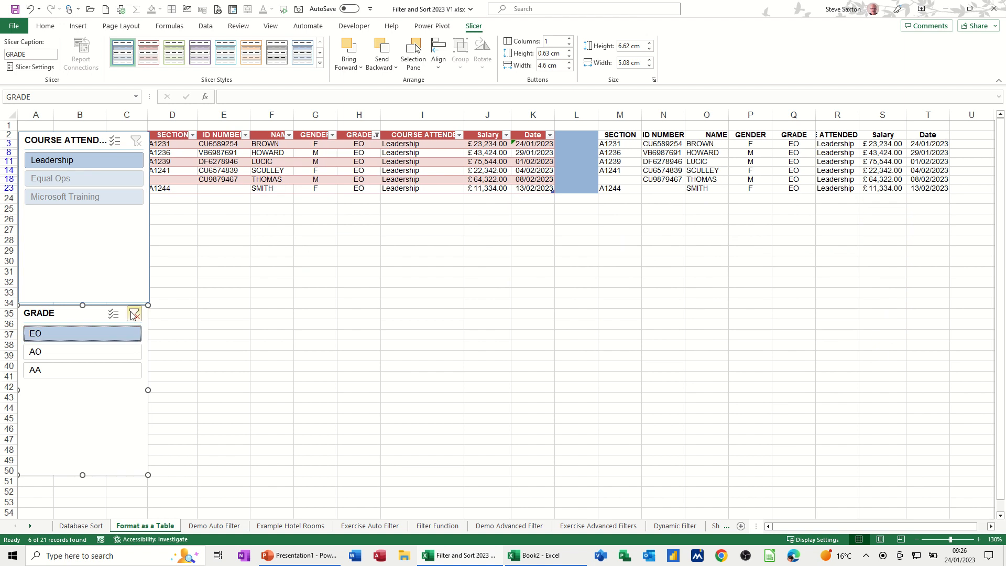
left_click(134, 314)
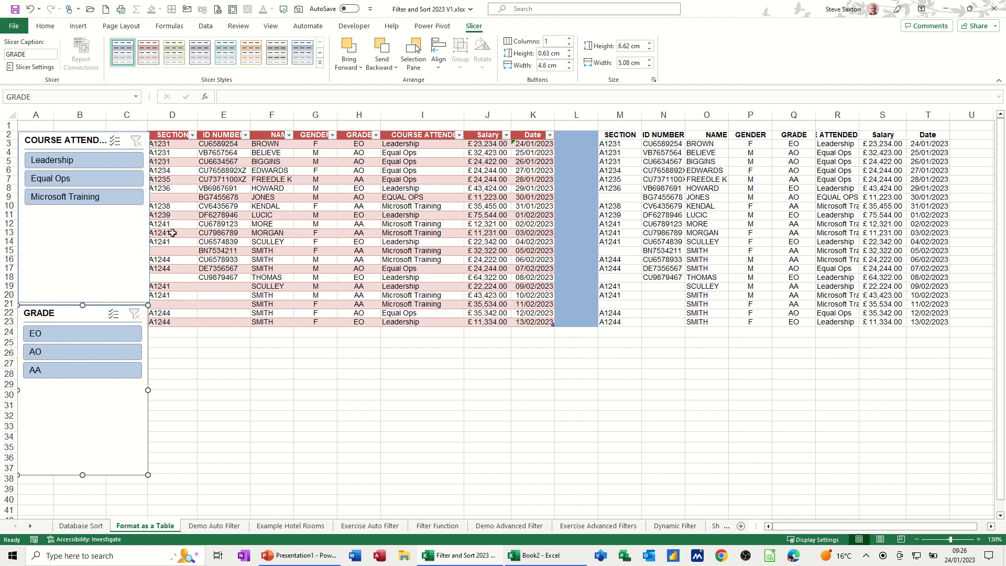
Turn on Filter for the unformatted list beyond the blue column, whose headers are in M2:T2
left_click(726, 189)
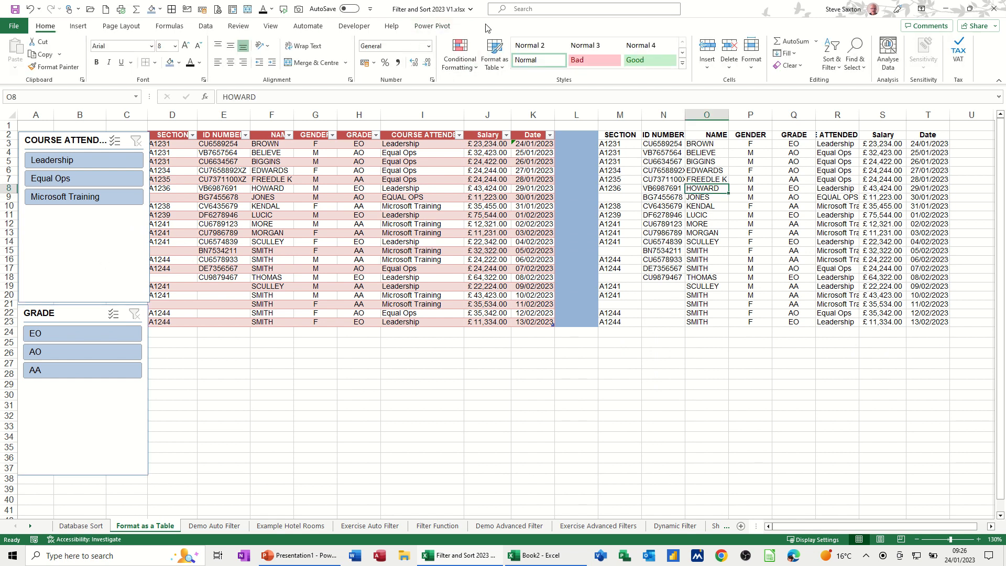
left_click(478, 162)
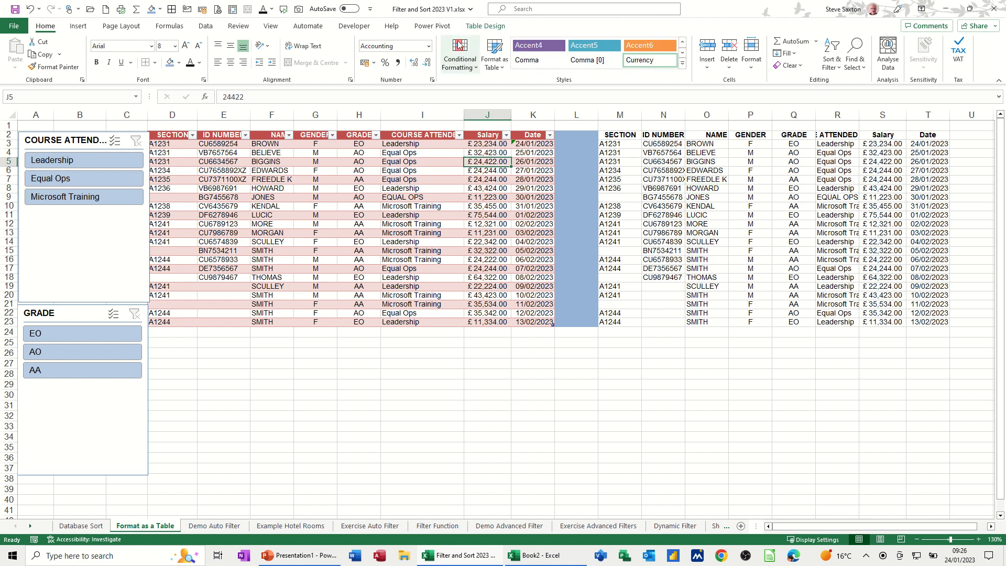
left_click(750, 170)
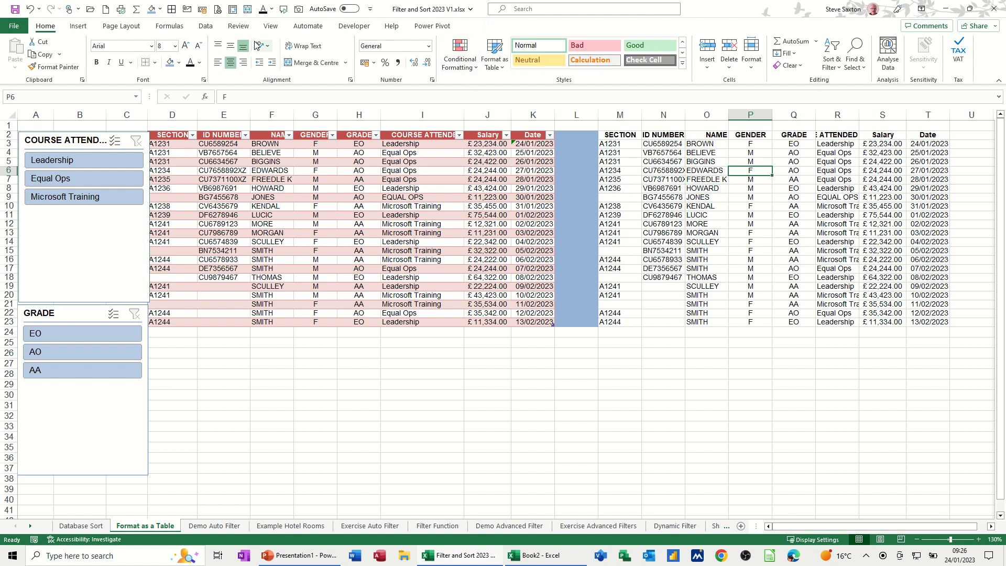
left_click(207, 28)
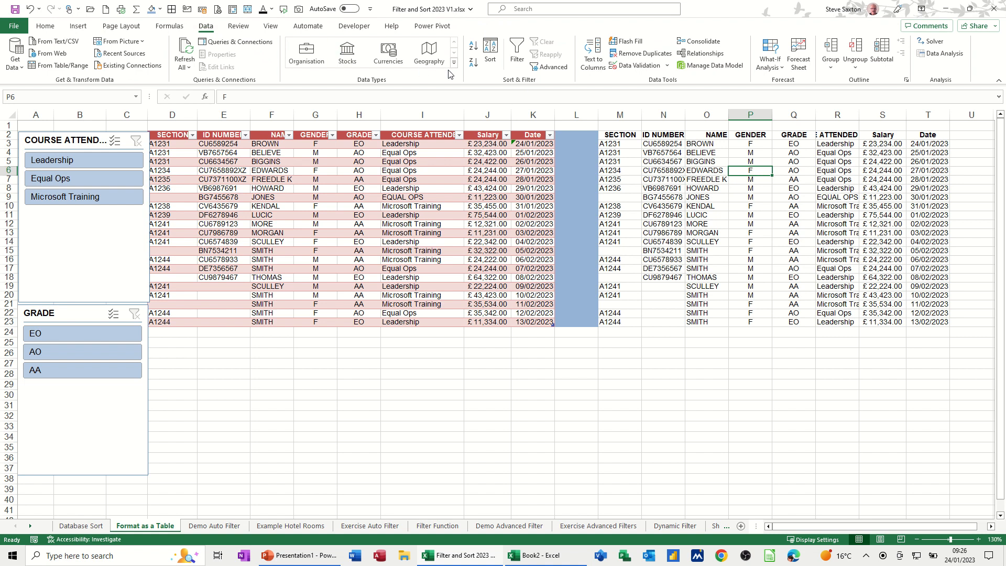
left_click(516, 60)
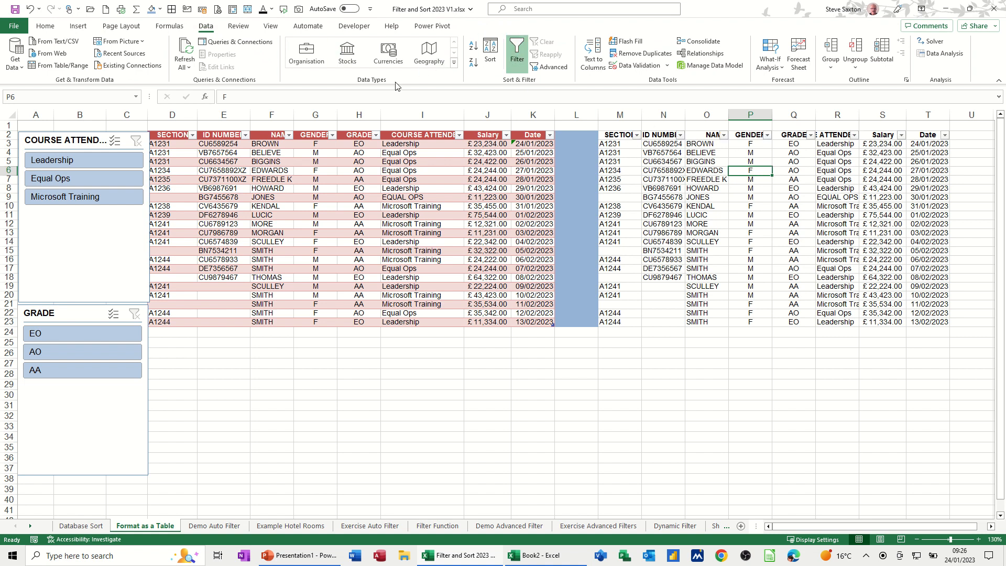
left_click(396, 179)
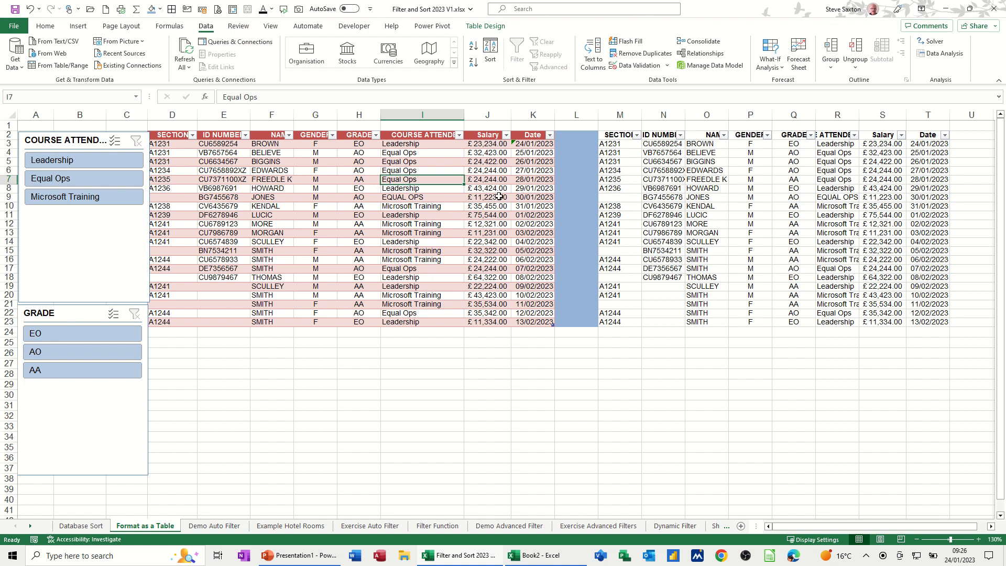
Add a record directly below the red table in row 24 with section A1234 and a surname in the NAME column
left_click(157, 328)
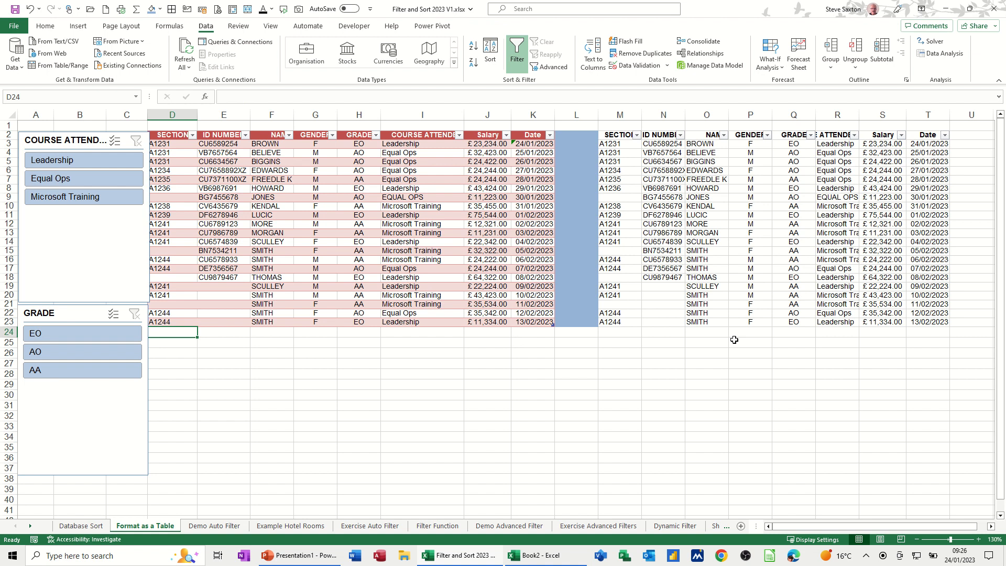
type("A12")
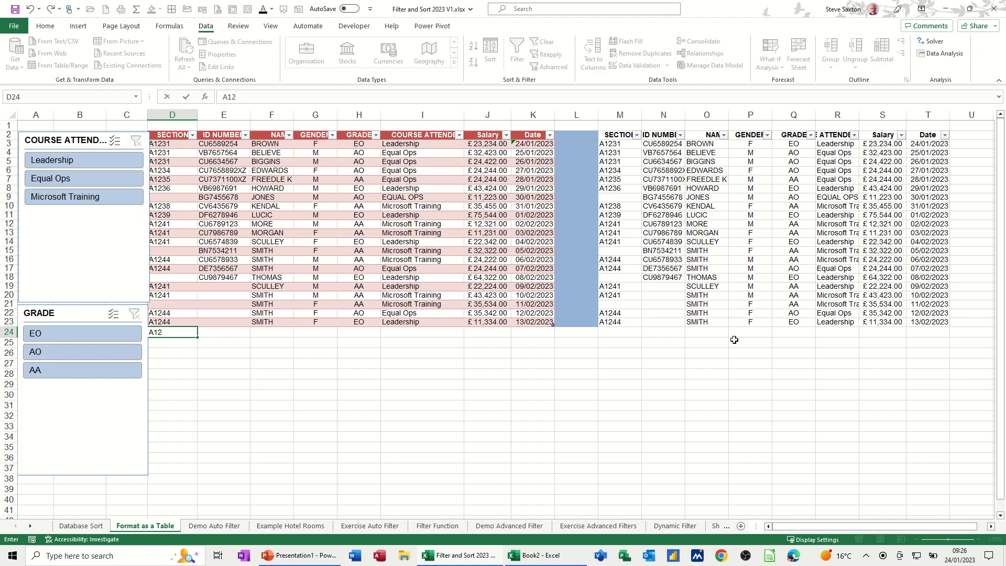
type("34")
key("Tab")
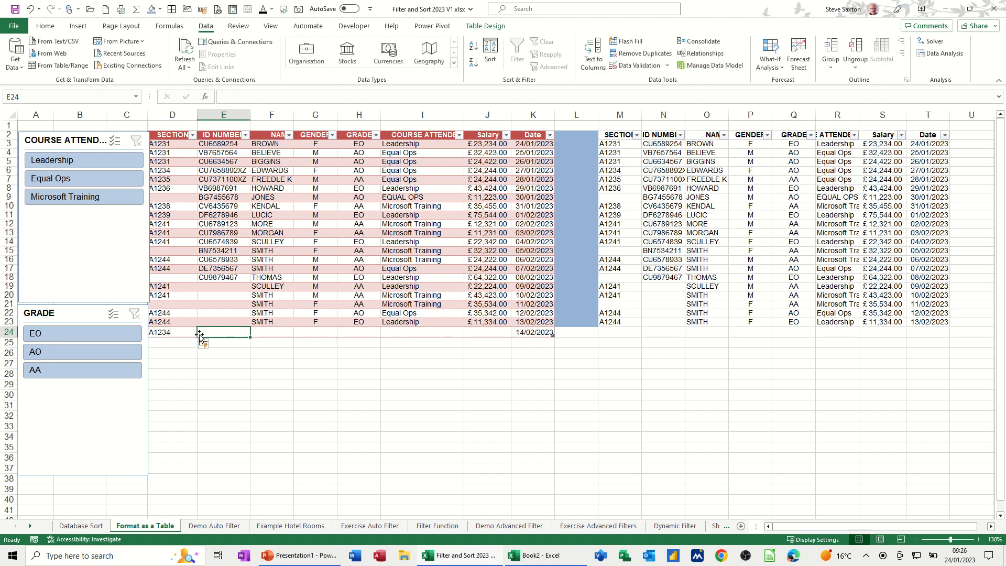
left_click(278, 333)
type("sA")
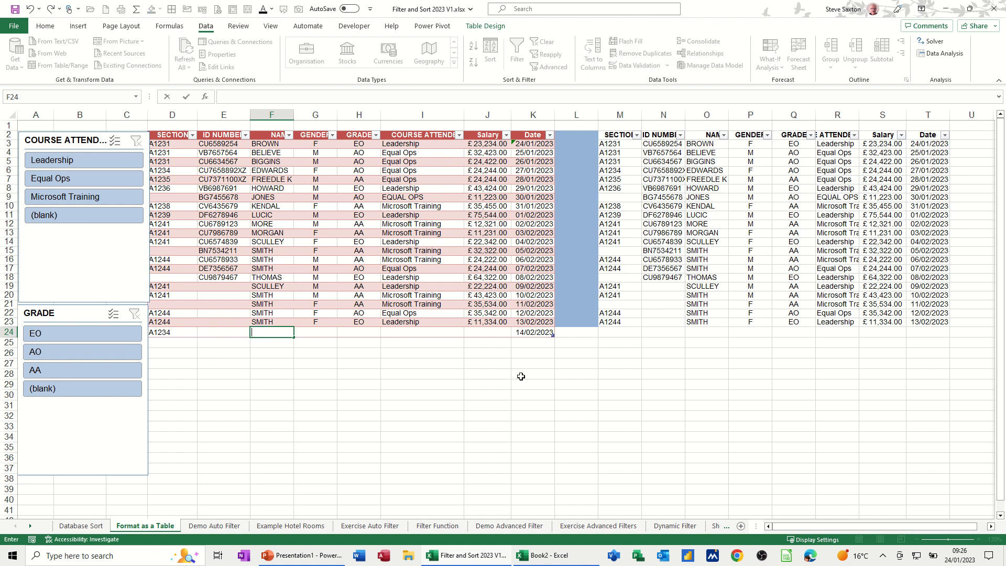
type("SAXTON")
left_click(365, 332)
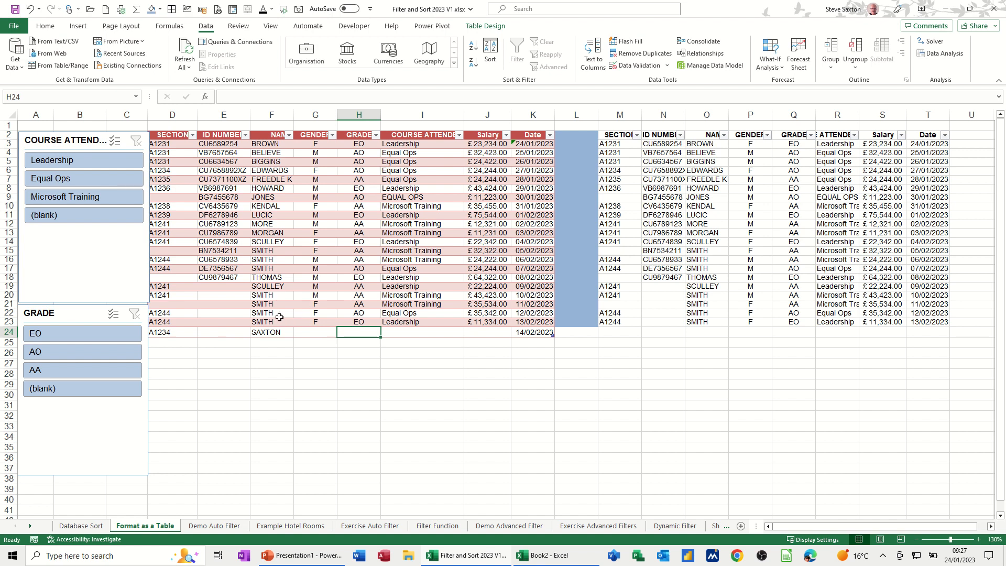
Add another record in row 25 with section a1122, and inspect the date formula in K24
left_click(172, 343)
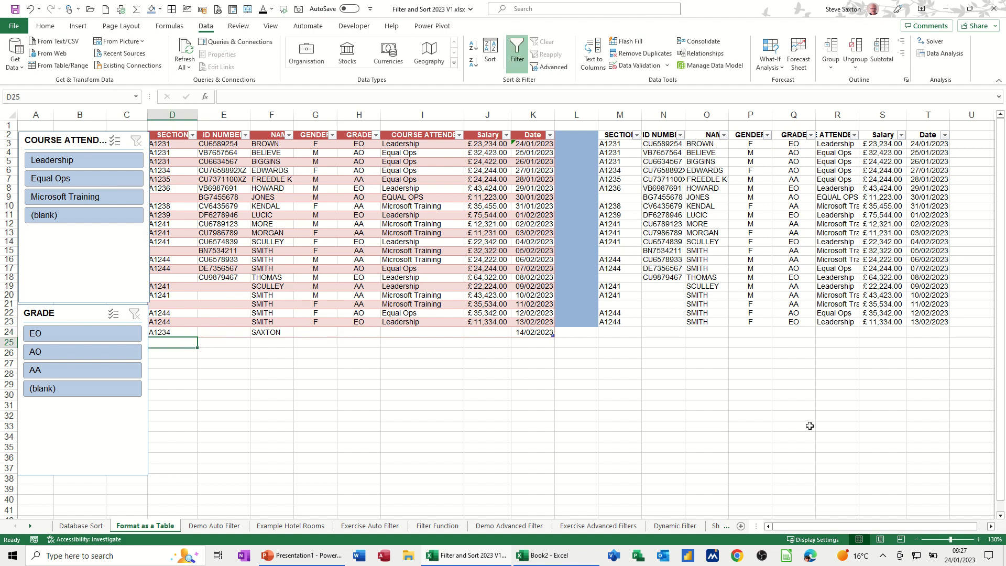
type("a1122")
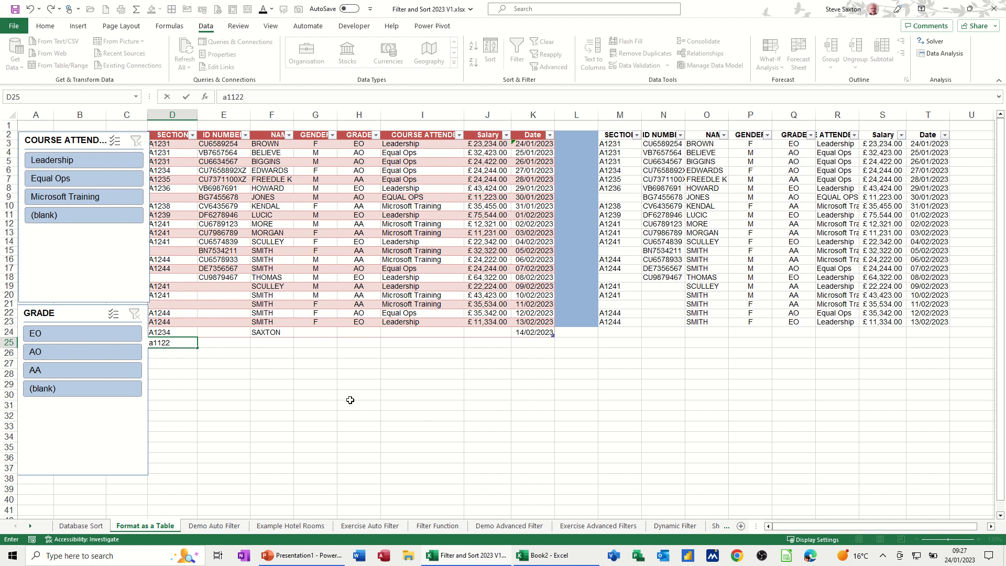
left_click(218, 351)
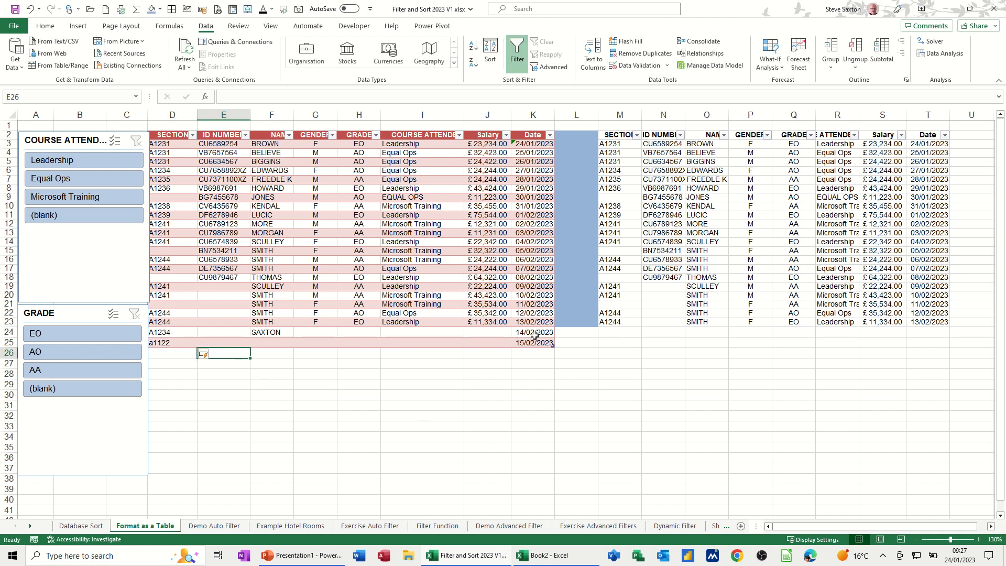
left_click(530, 334)
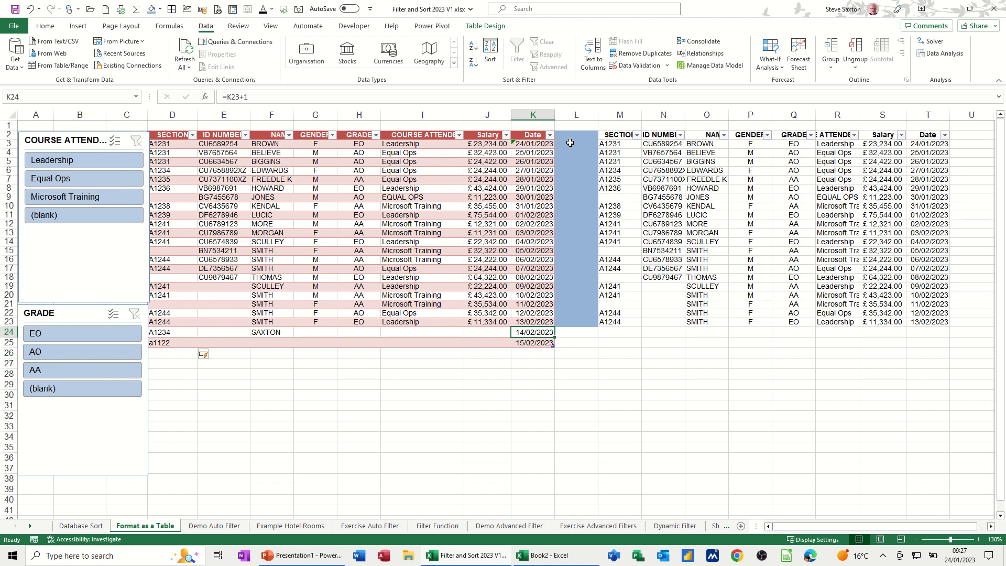
Insert a blank column between the table's Date column and the blue divider column
left_click(575, 115)
right_click(574, 115)
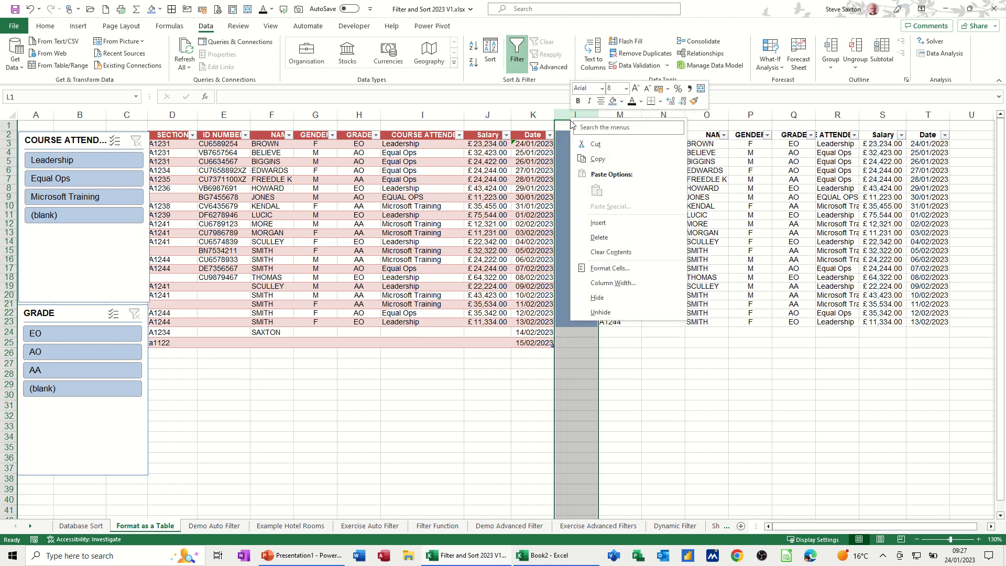
left_click(597, 223)
left_click(574, 149)
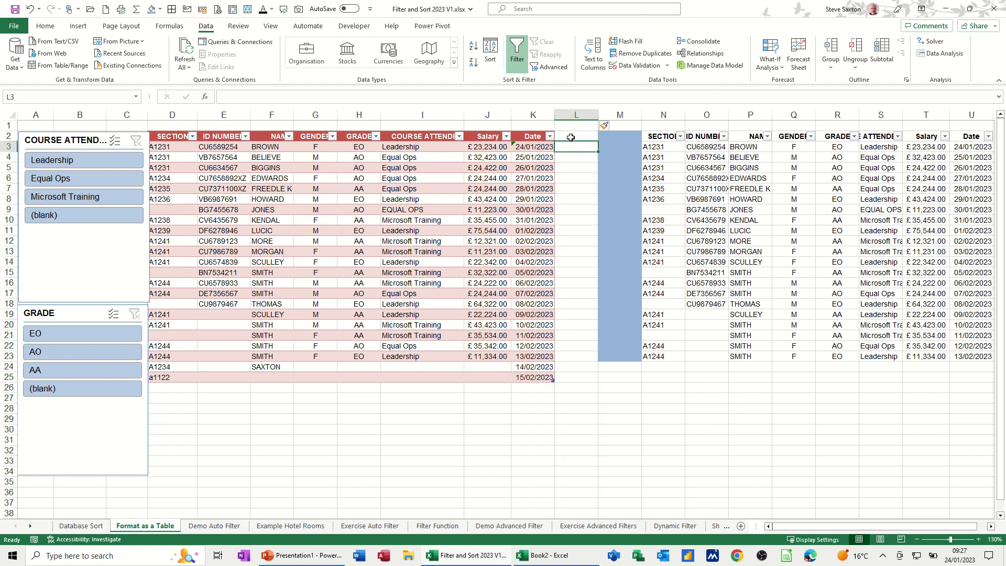
Extend the table with a new column headed Bonus in cell L2
left_click(574, 135)
type("b")
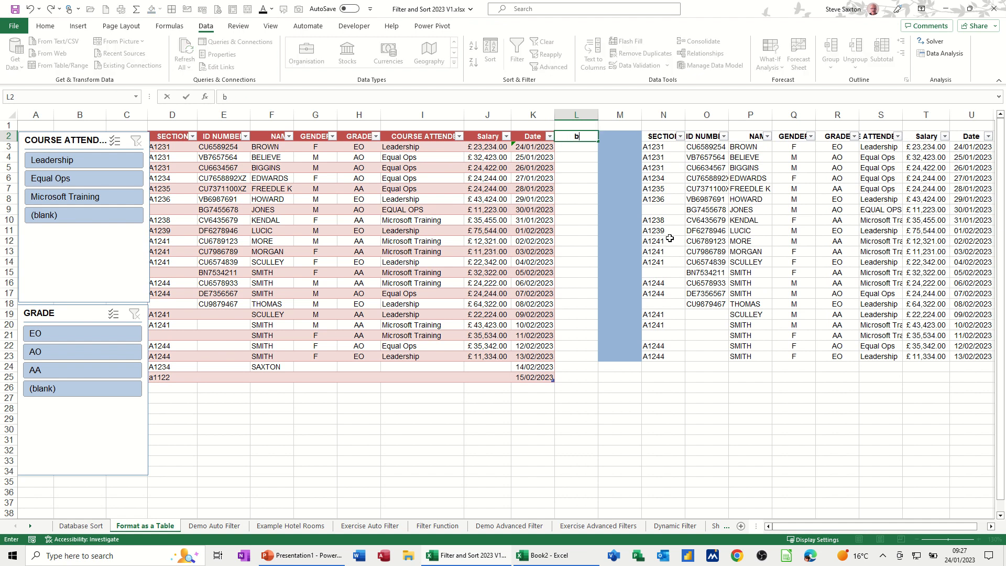
type("OBUS")
key("BackSpace")
key("BackSpace")
key("BackSpace")
key("BackSpace")
key("BackSpace")
type("Bob")
key("BackSpace")
type("nus")
key("Return")
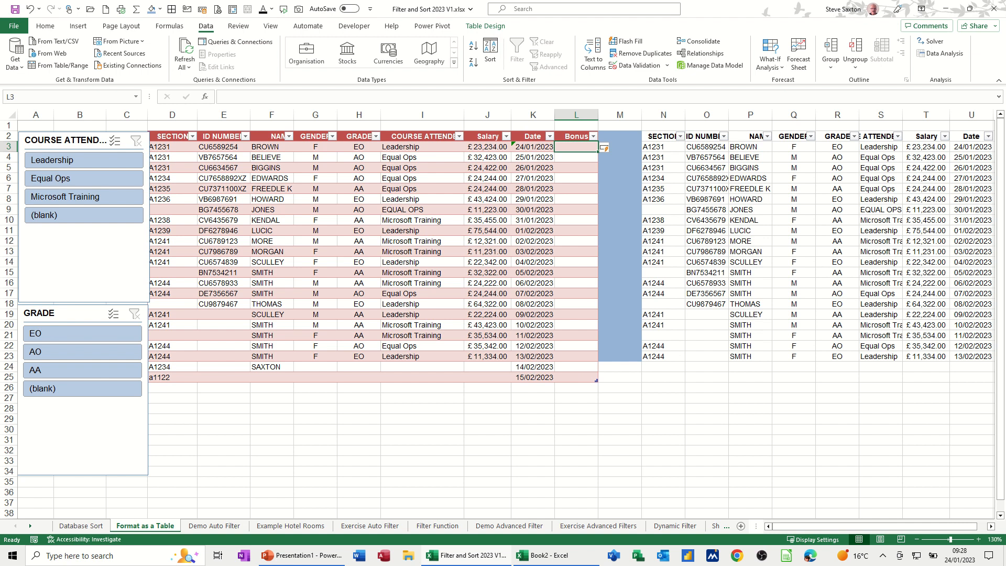
type("=")
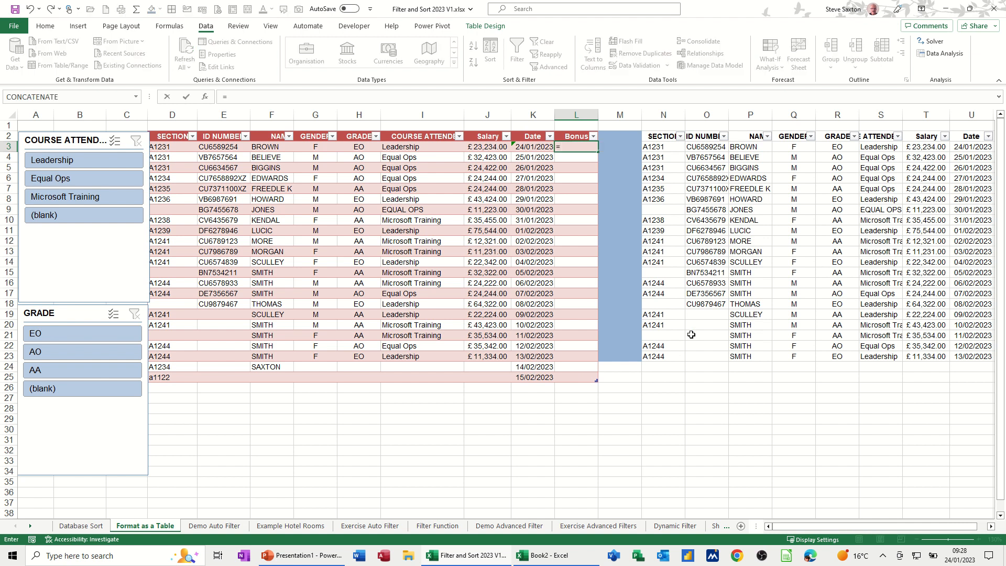
left_click(482, 147)
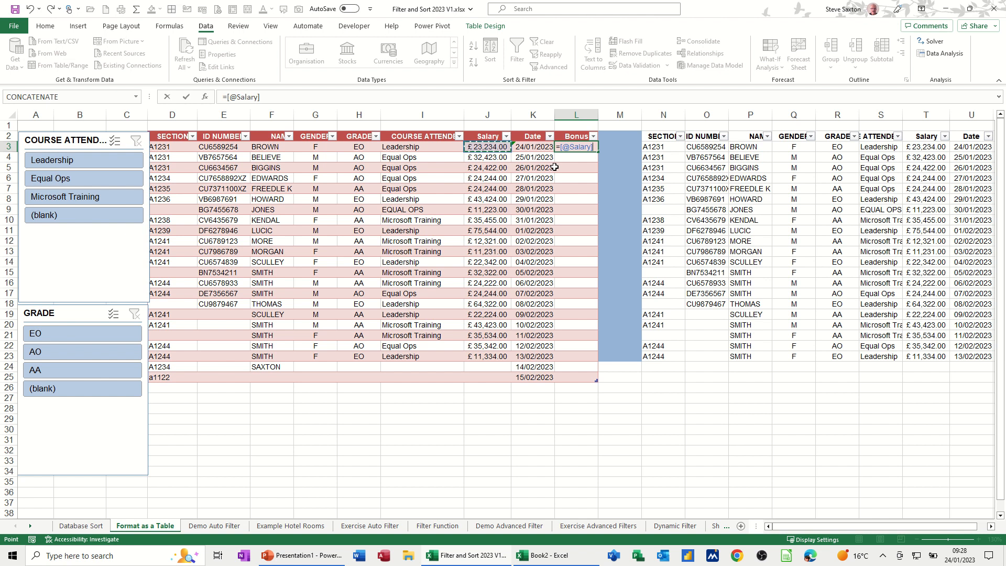
type("*0")
type(".")
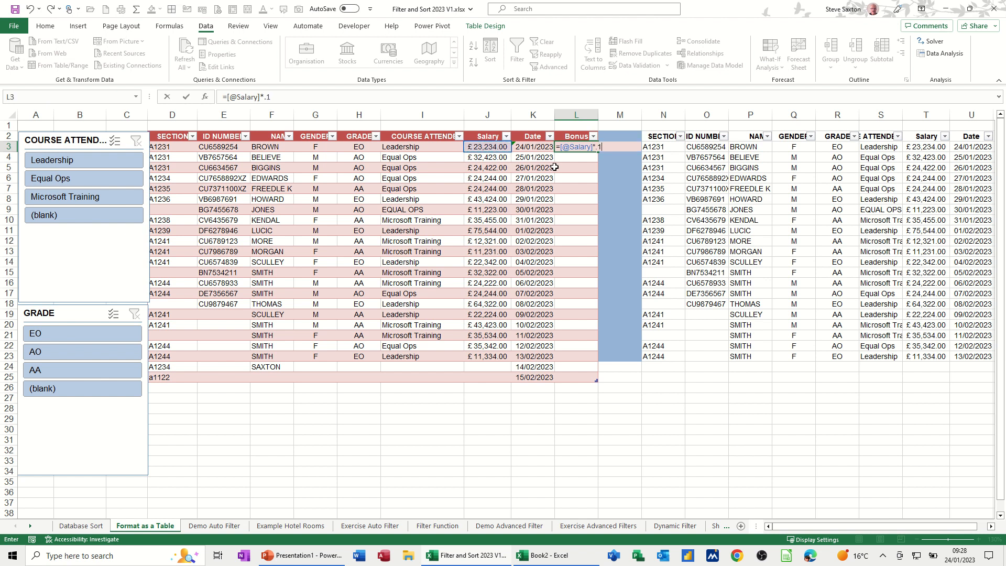
type("1")
left_click(186, 96)
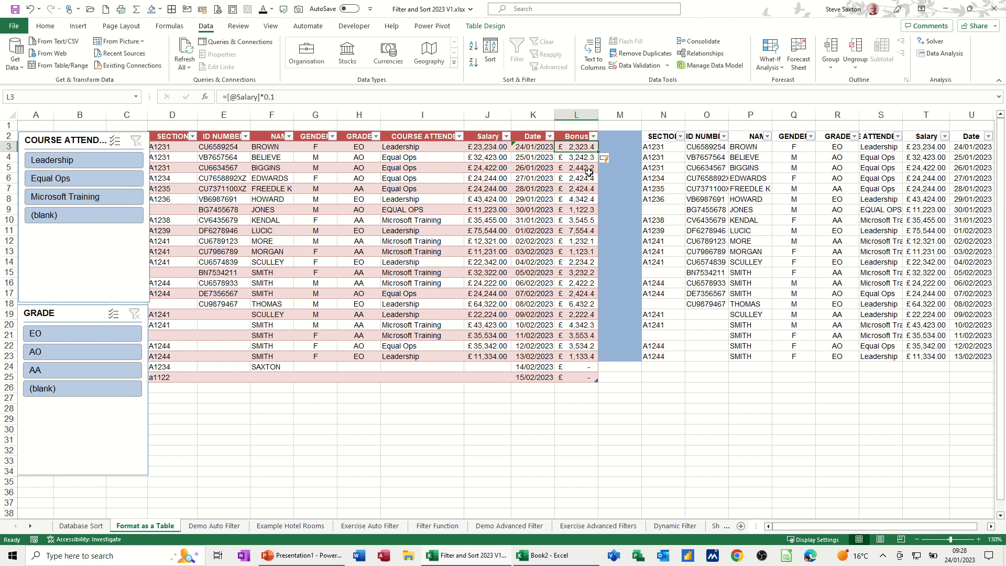
left_click_drag(597, 114, 609, 114)
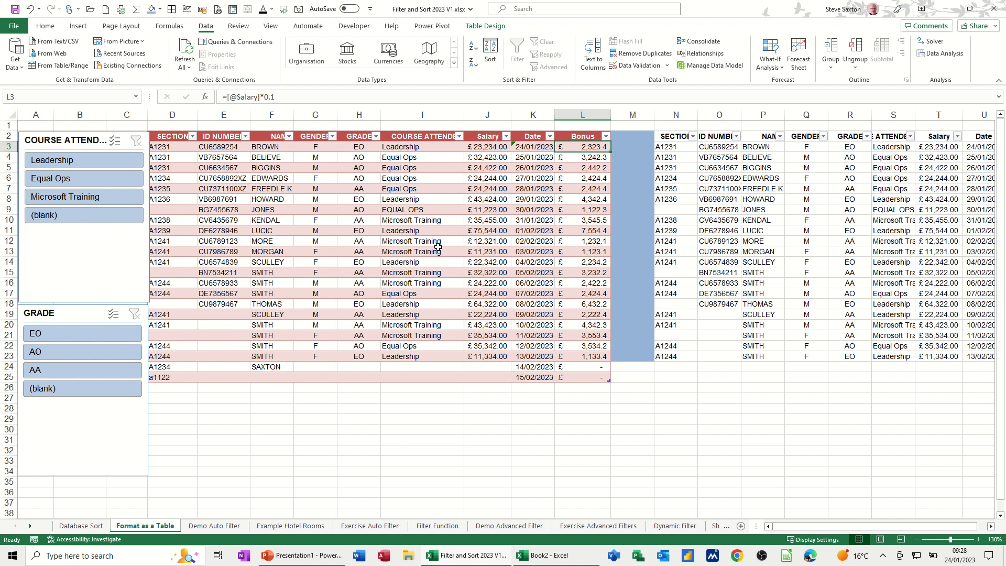
Convert the red table to a normal range
left_click(394, 225)
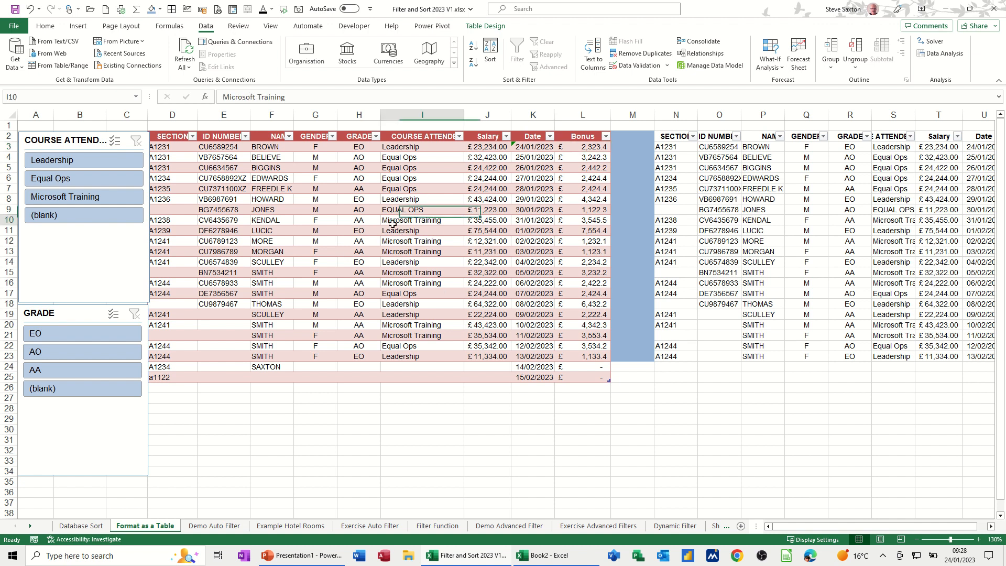
right_click(391, 223)
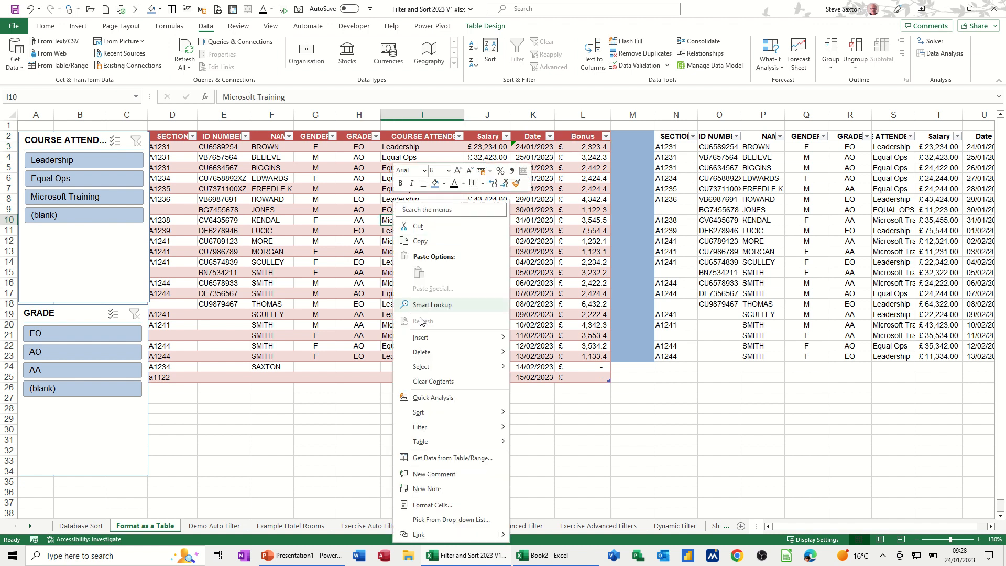
mouse_move(432, 444)
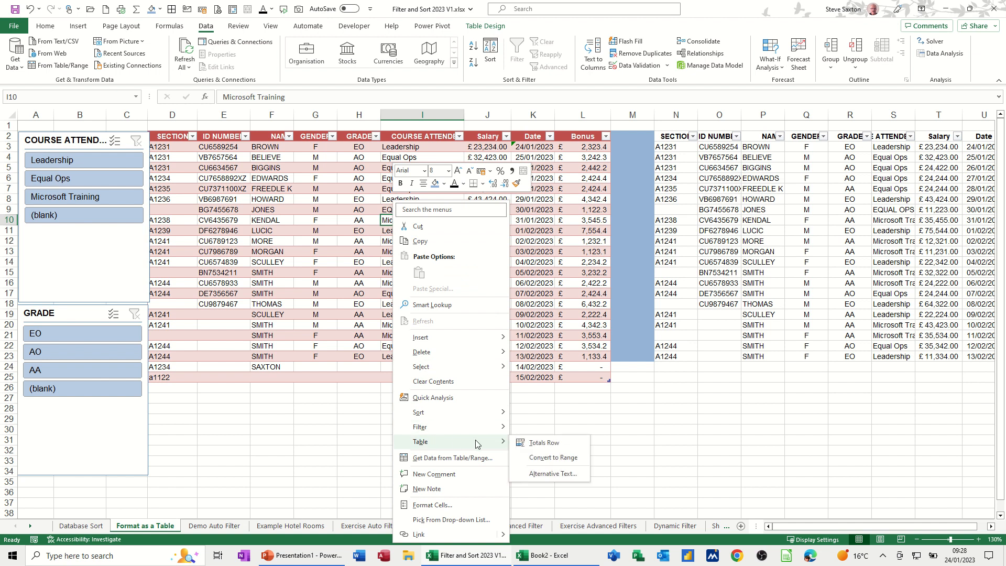
left_click(553, 457)
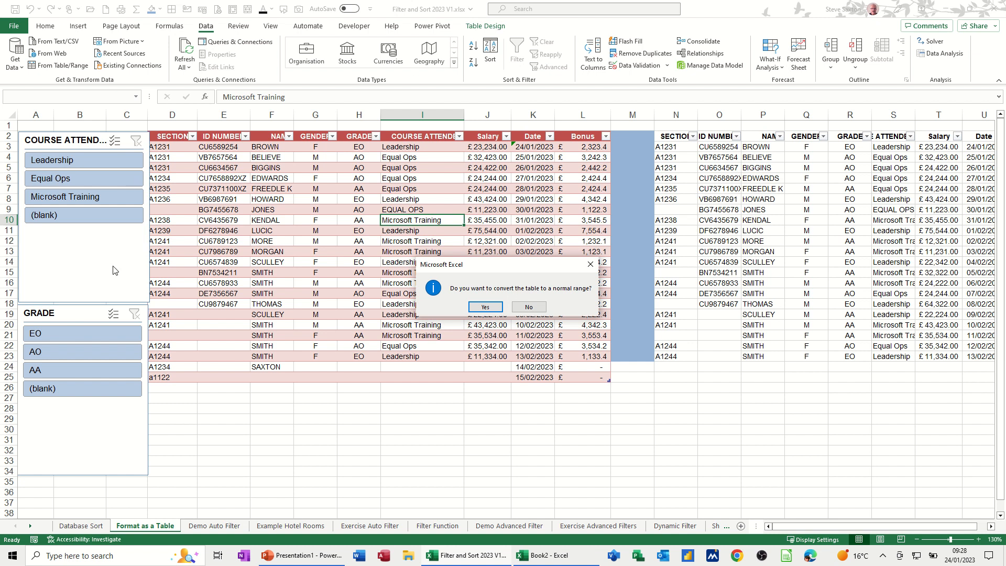
left_click(474, 307)
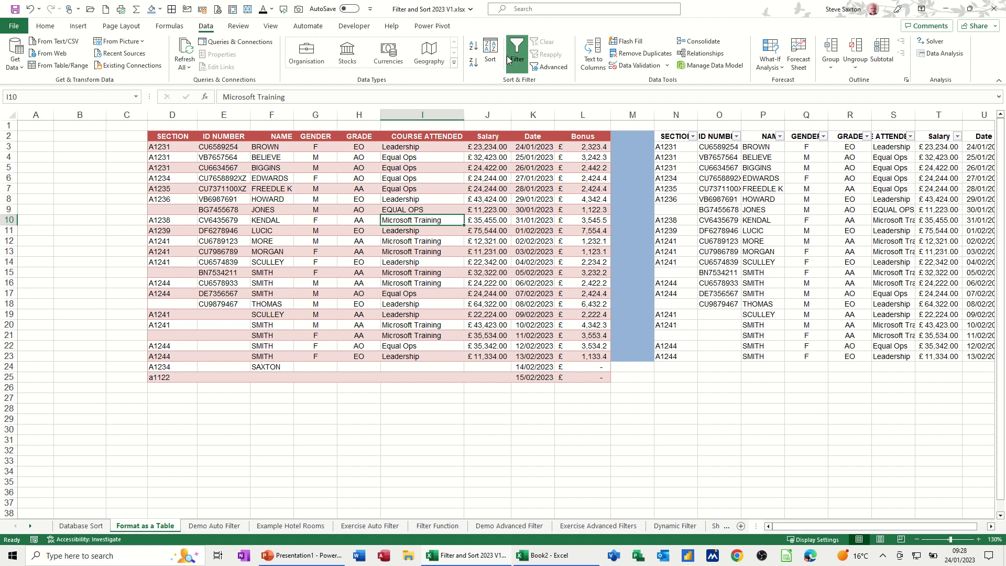
Switch the sheet's filter buttons from the plain range to the red range, and remove them again
left_click(433, 166)
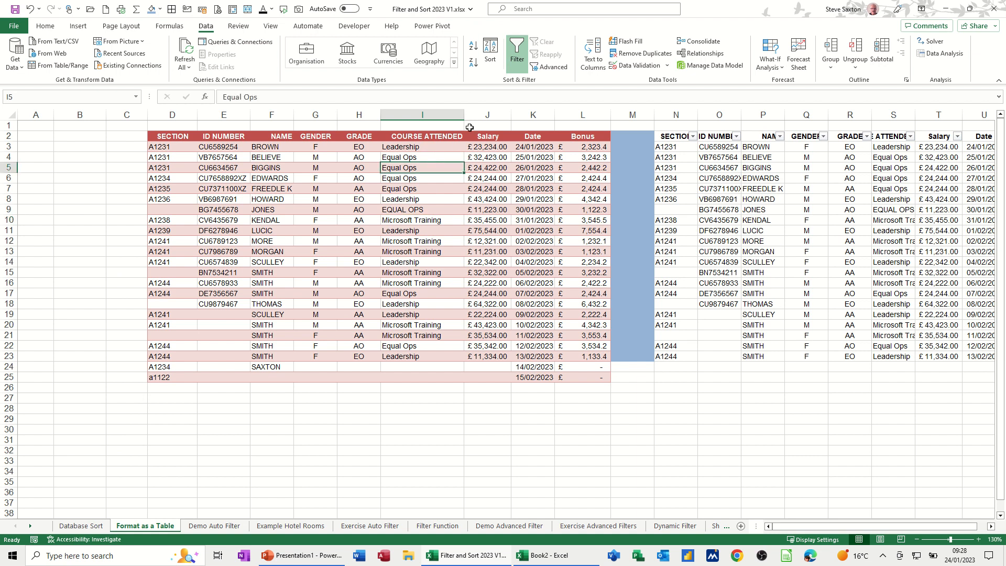
left_click(518, 65)
left_click(518, 66)
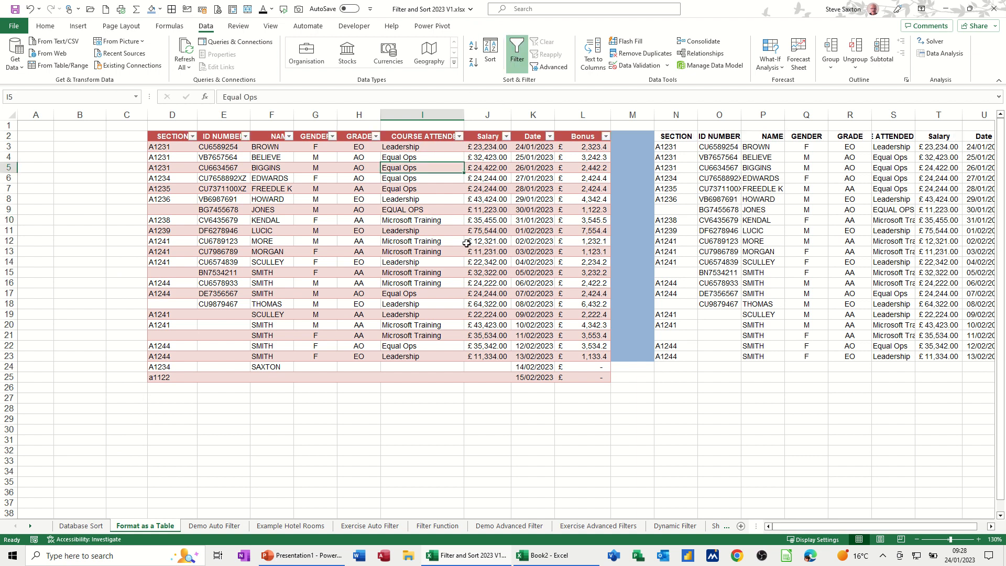
left_click(520, 61)
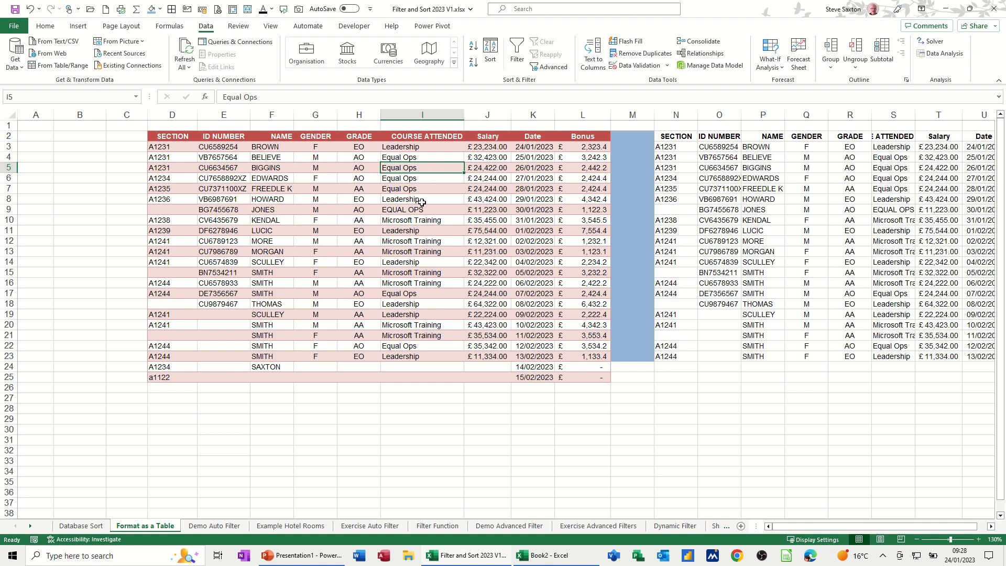
Format the red range D2:L25 as a table with headers, using a red light table style
right_click(421, 203)
key("Escape")
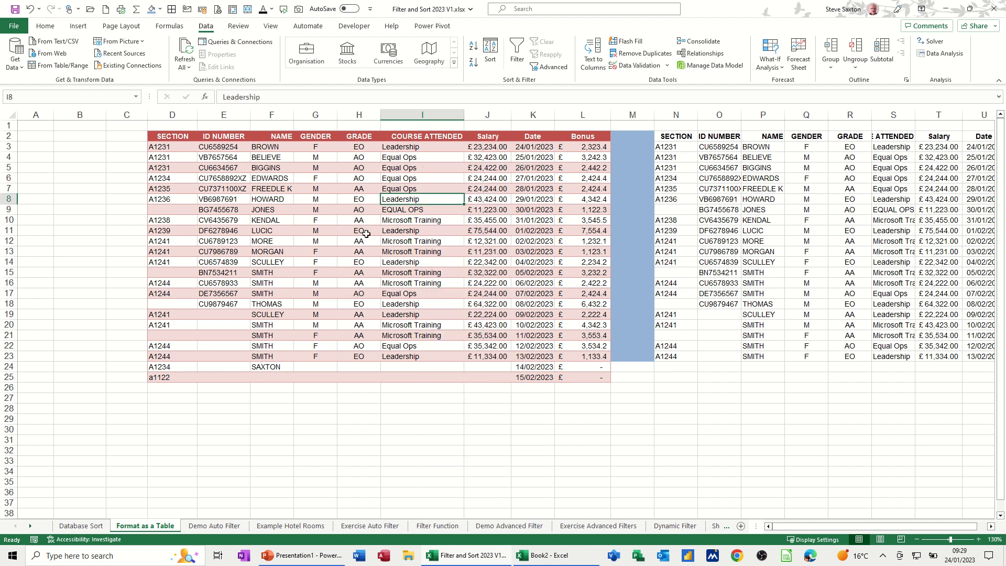
left_click(50, 28)
left_click(489, 65)
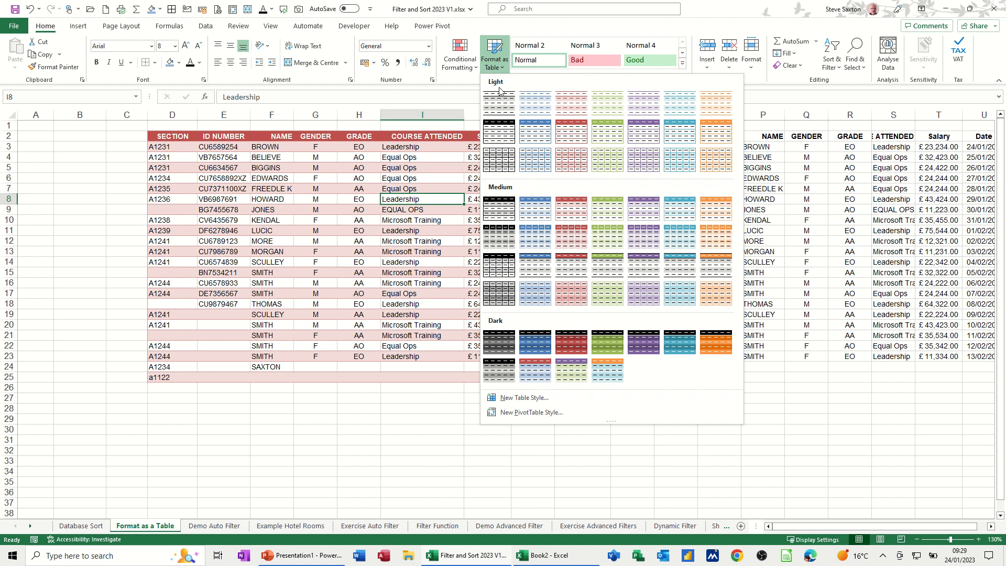
left_click(564, 161)
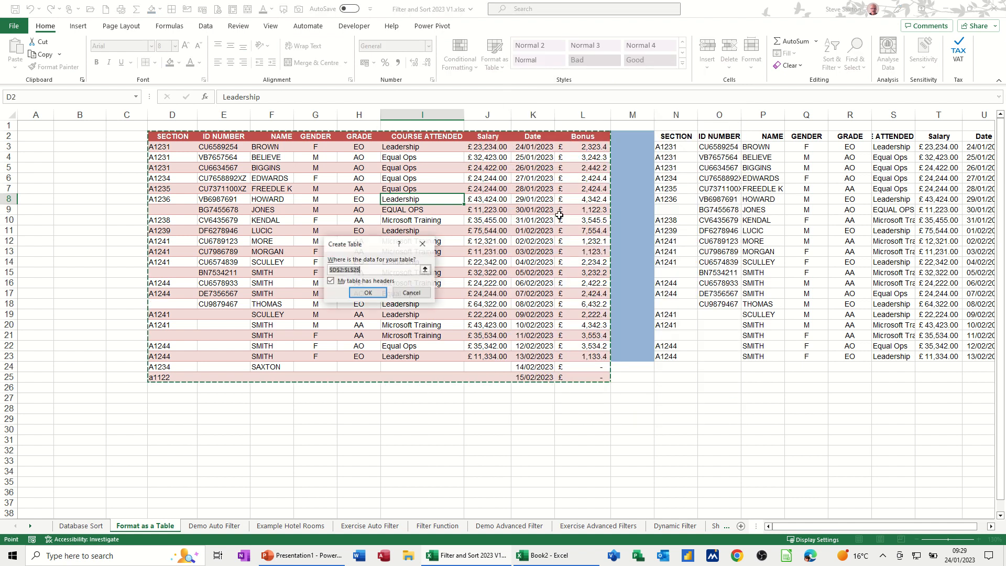
left_click(367, 292)
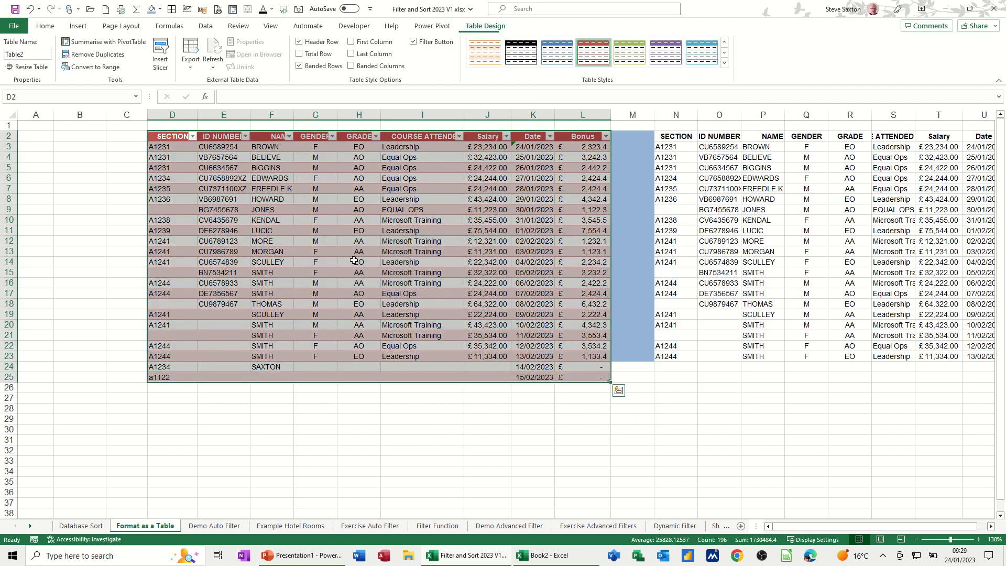
left_click(359, 241)
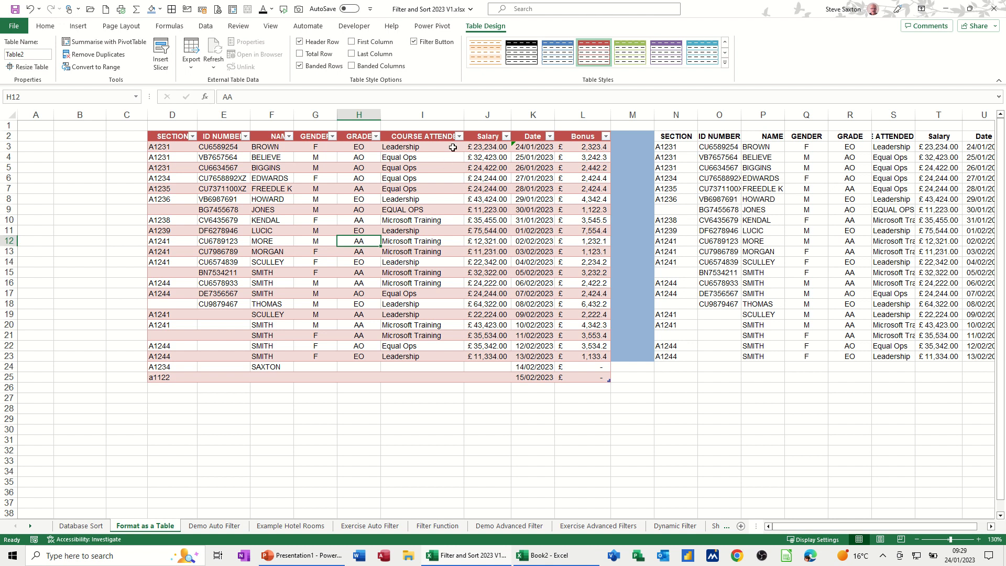
Add the red table to the Power Pivot data model, and close the Power Pivot window
left_click(432, 27)
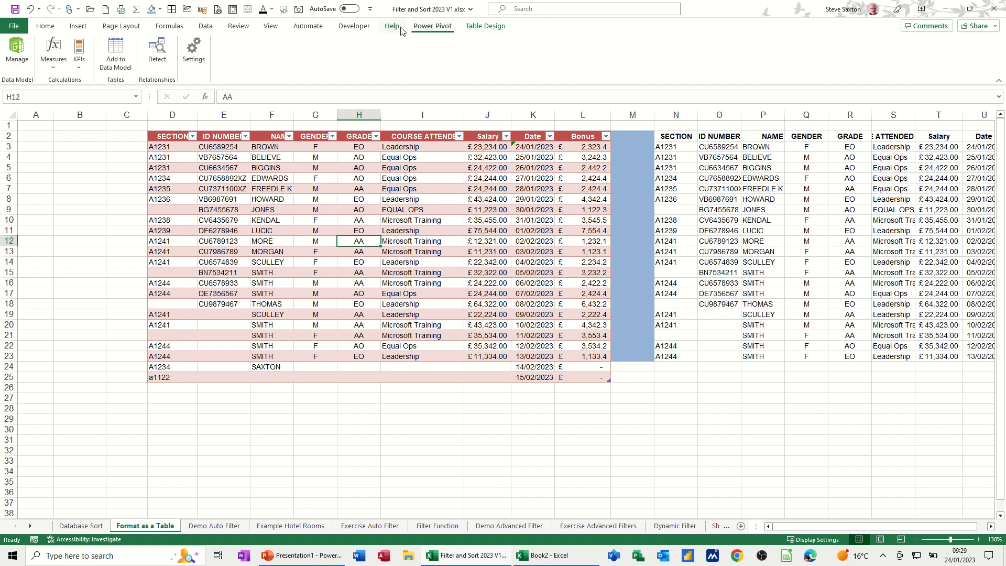
left_click(207, 27)
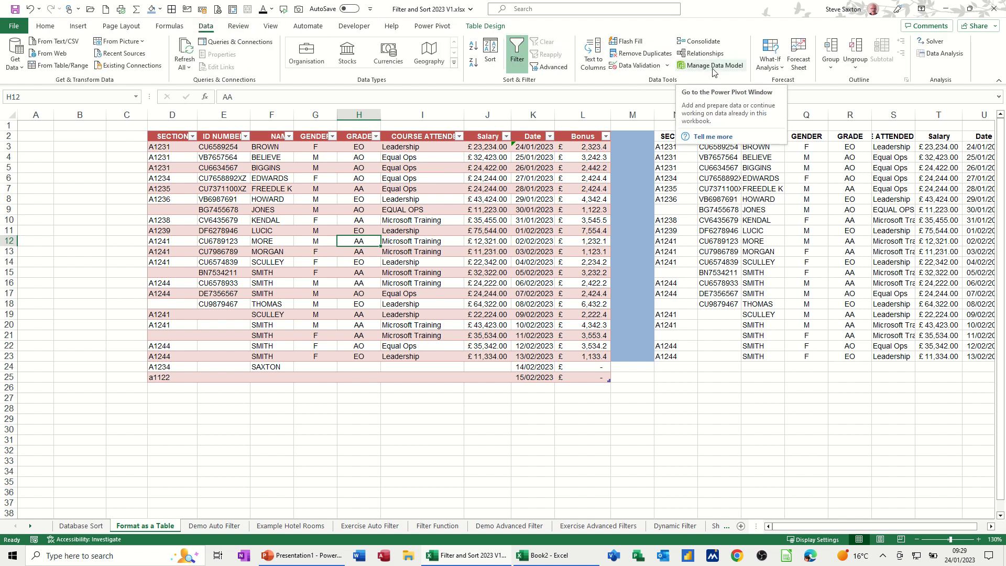
left_click(421, 28)
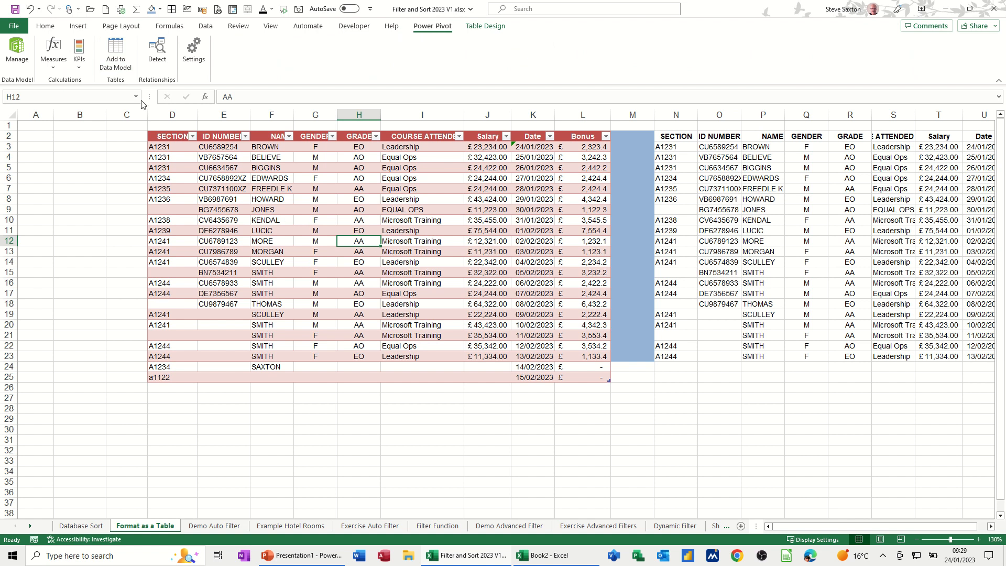
left_click(117, 54)
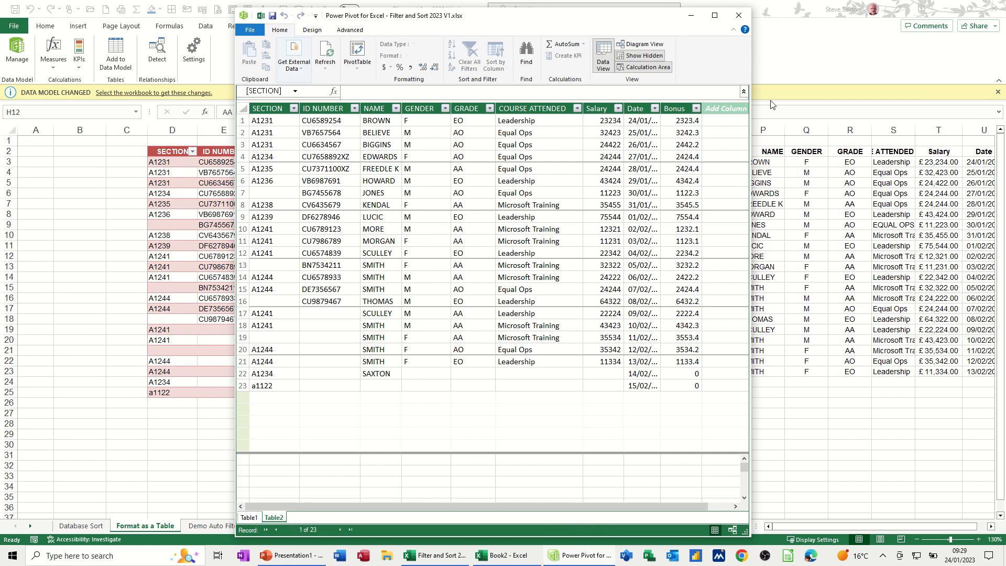
left_click(741, 18)
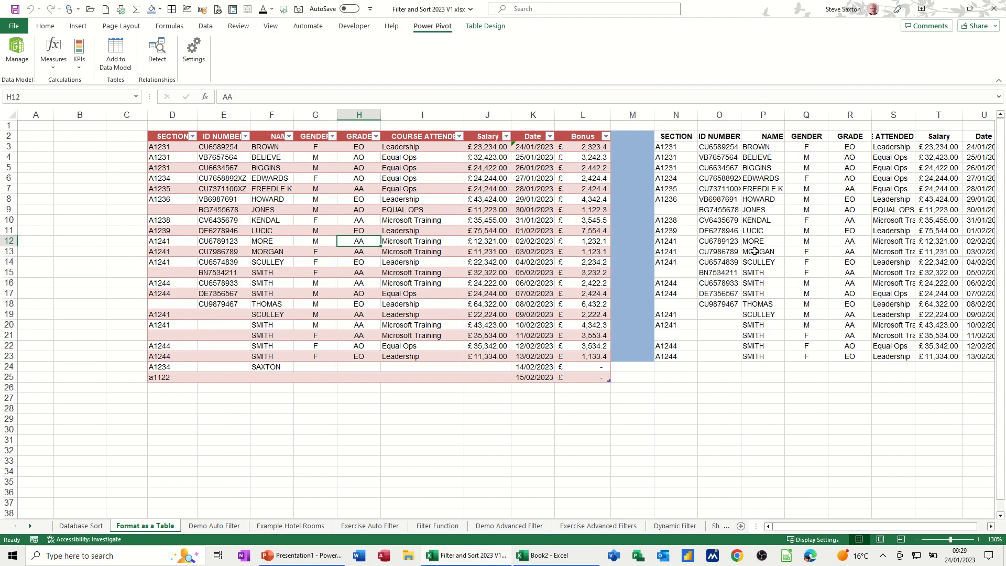
Try to add the plain range N2:U23 to the data model as a table with headers
left_click(796, 232)
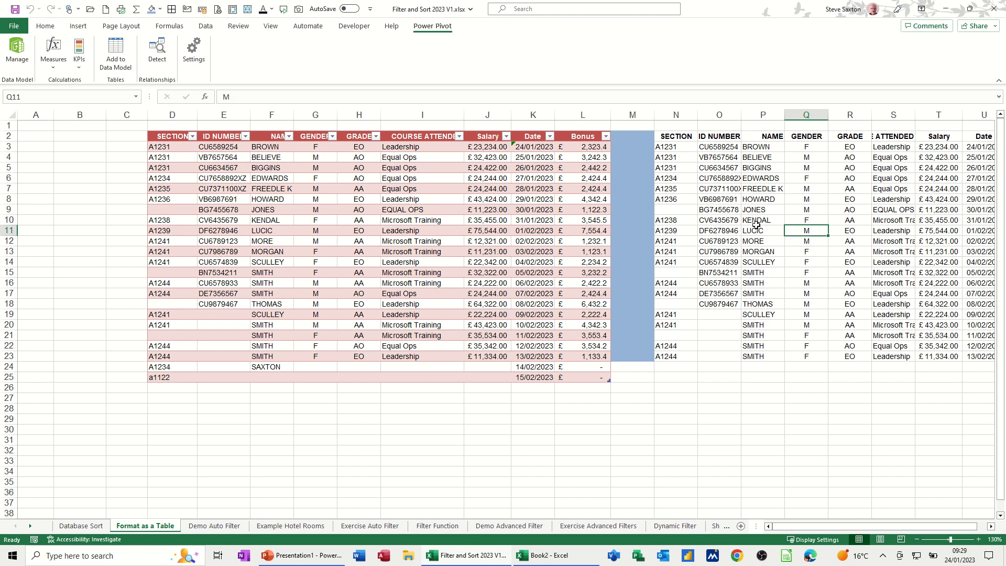
left_click(119, 53)
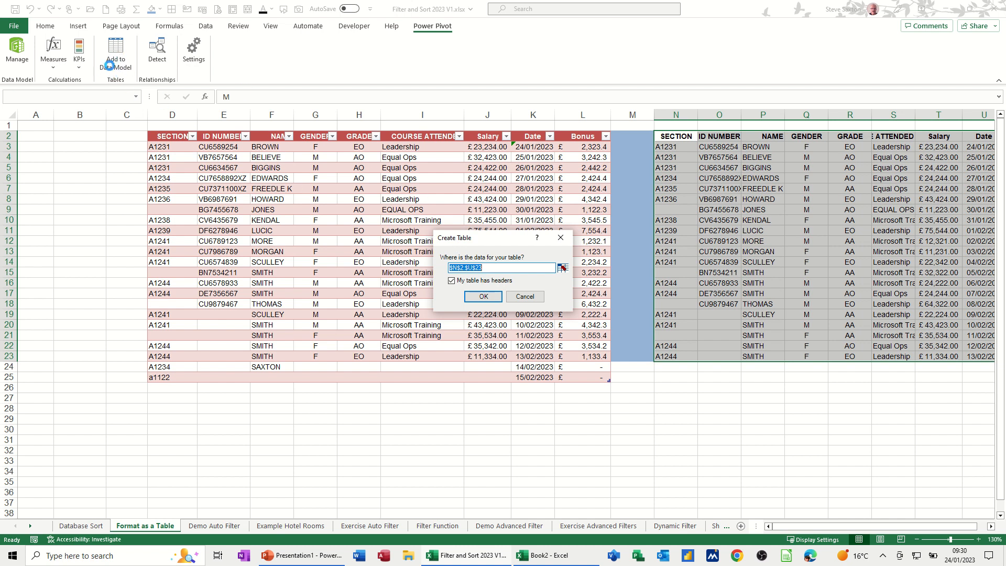
left_click(525, 296)
left_click(718, 209)
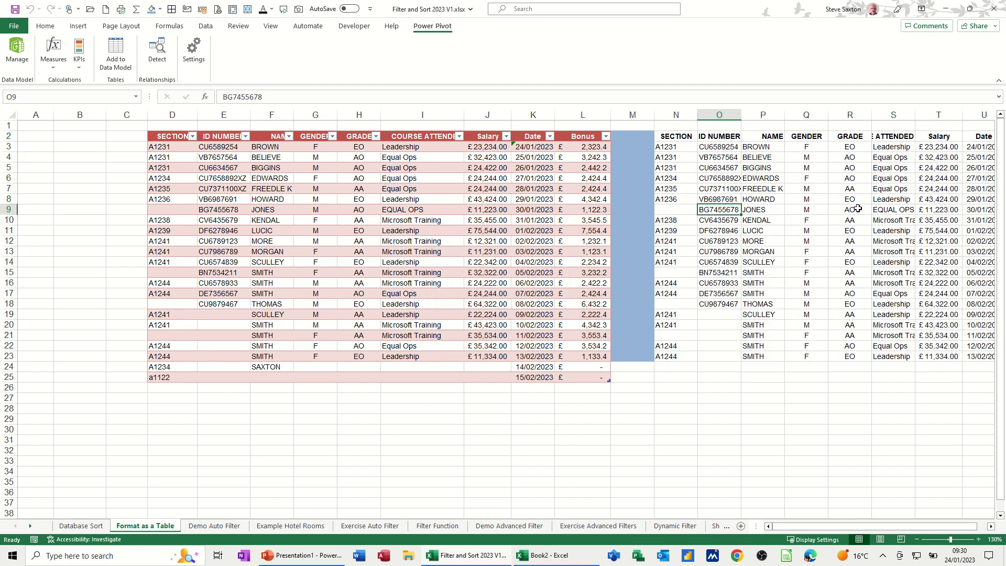
left_click(422, 230)
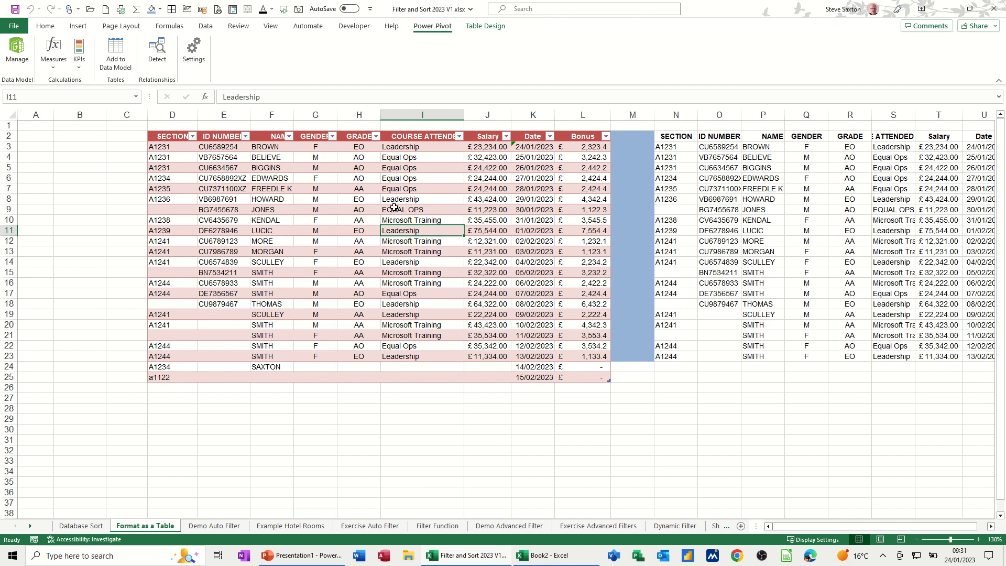
left_click(812, 243)
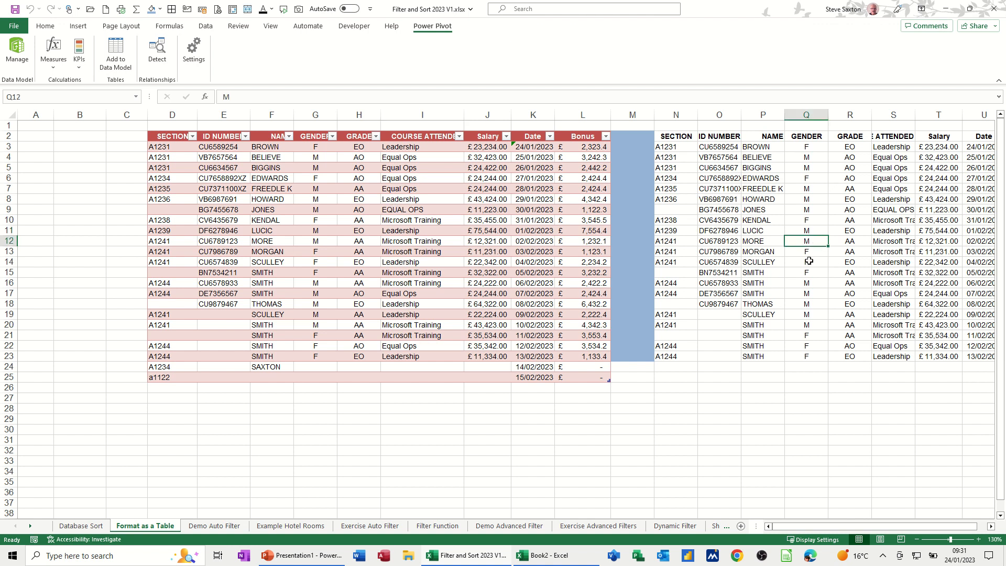